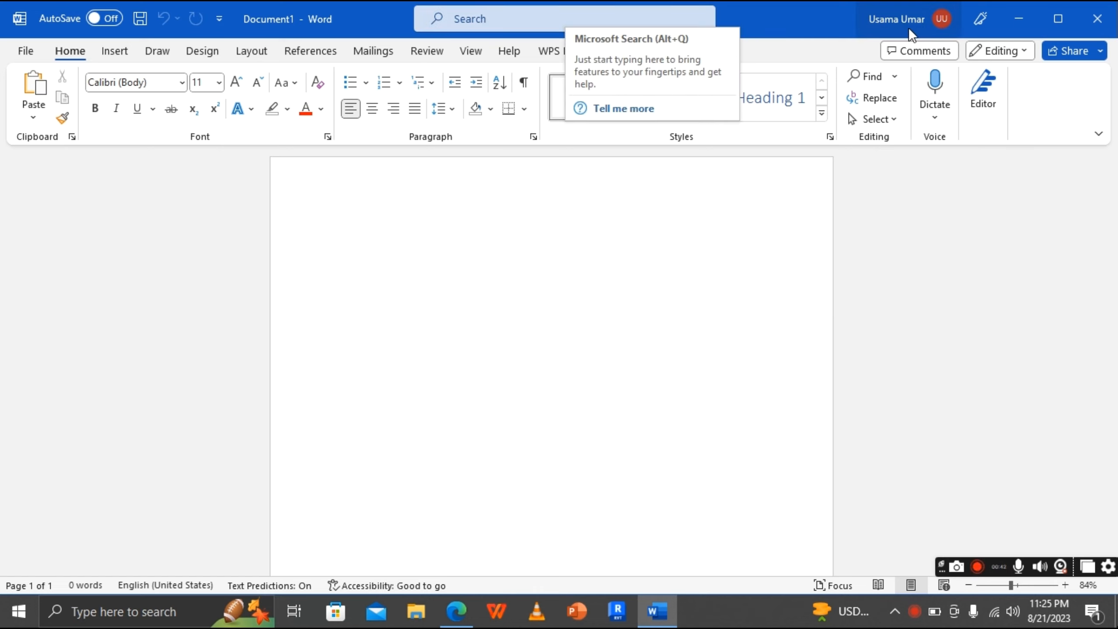
# Maximize the window and create a new document from the Headshot resume template.
pyautogui.click(1057, 18)
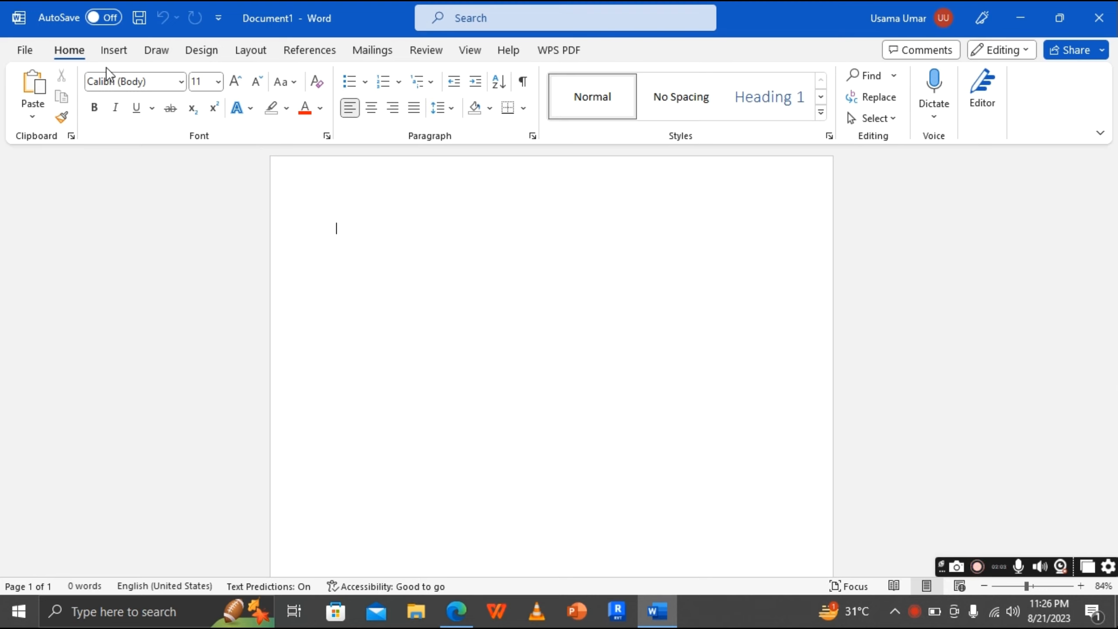
pyautogui.click(25, 50)
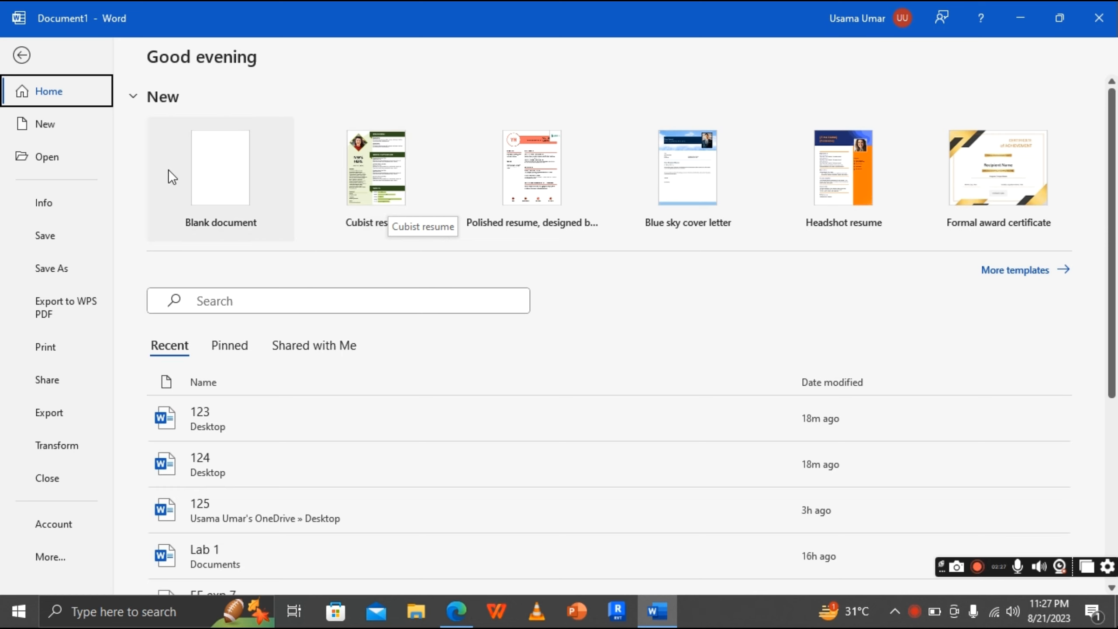
pyautogui.click(57, 129)
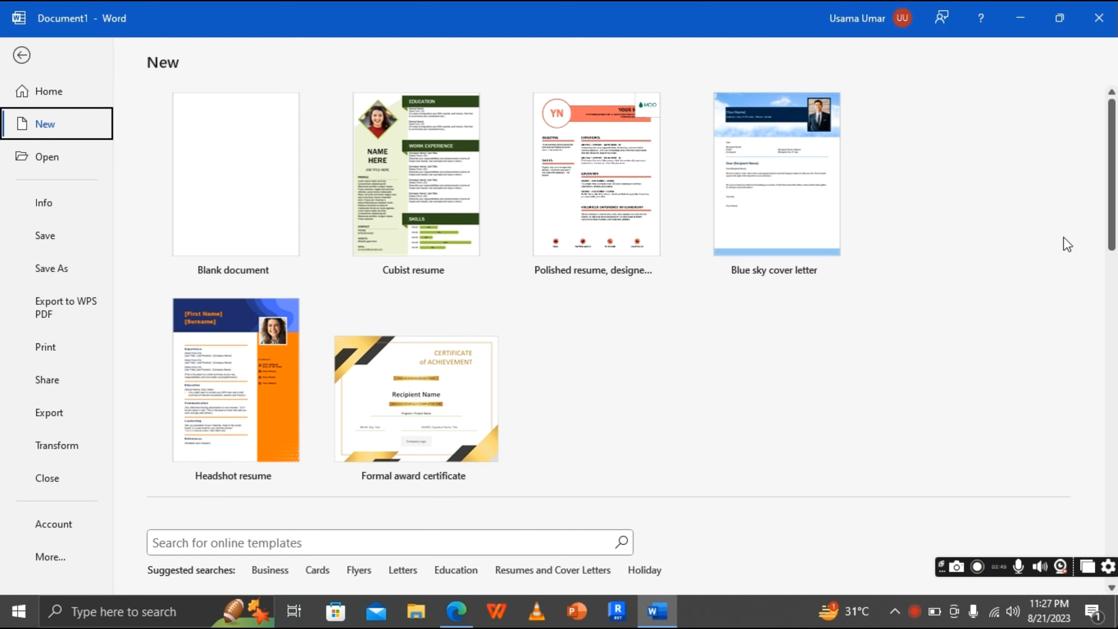
pyautogui.moveTo(1114, 201); pyautogui.dragTo(1116, 249)
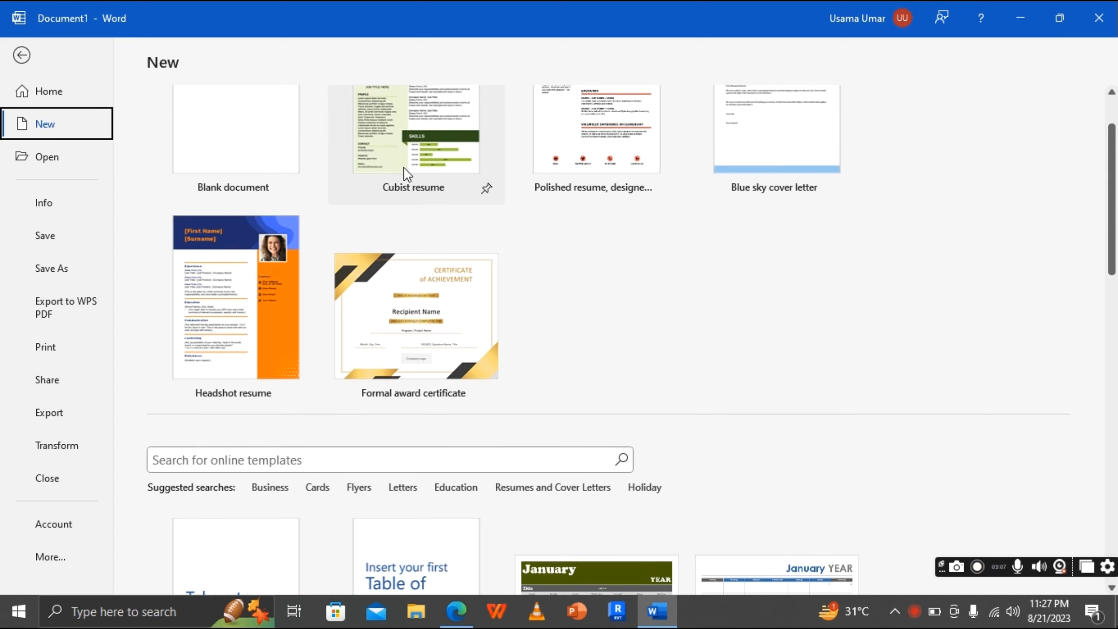
pyautogui.click(252, 296)
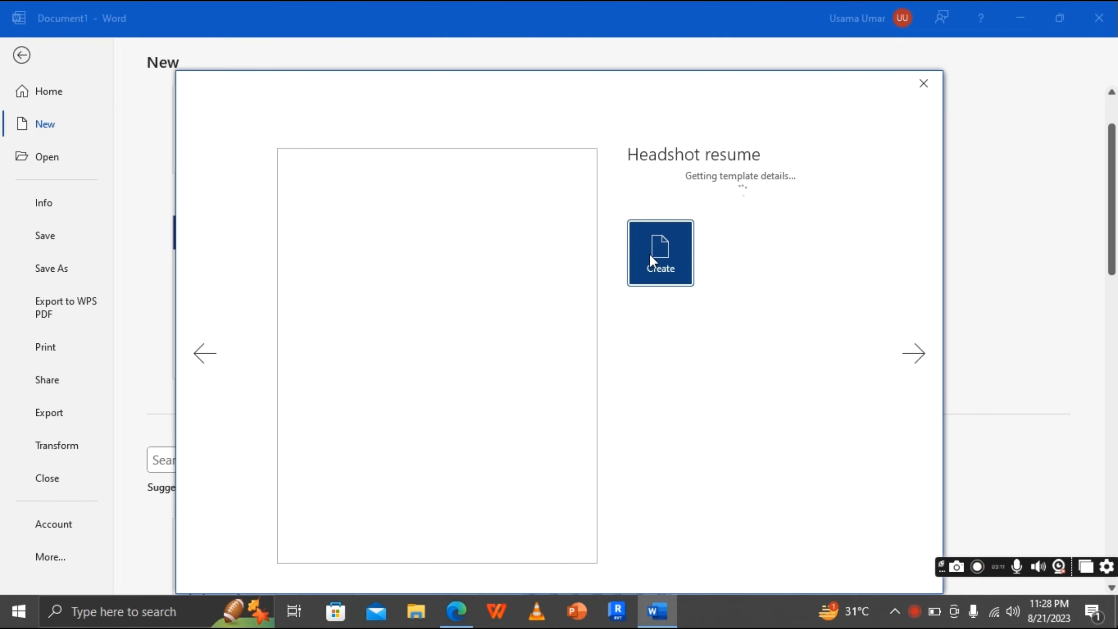
pyautogui.click(674, 251)
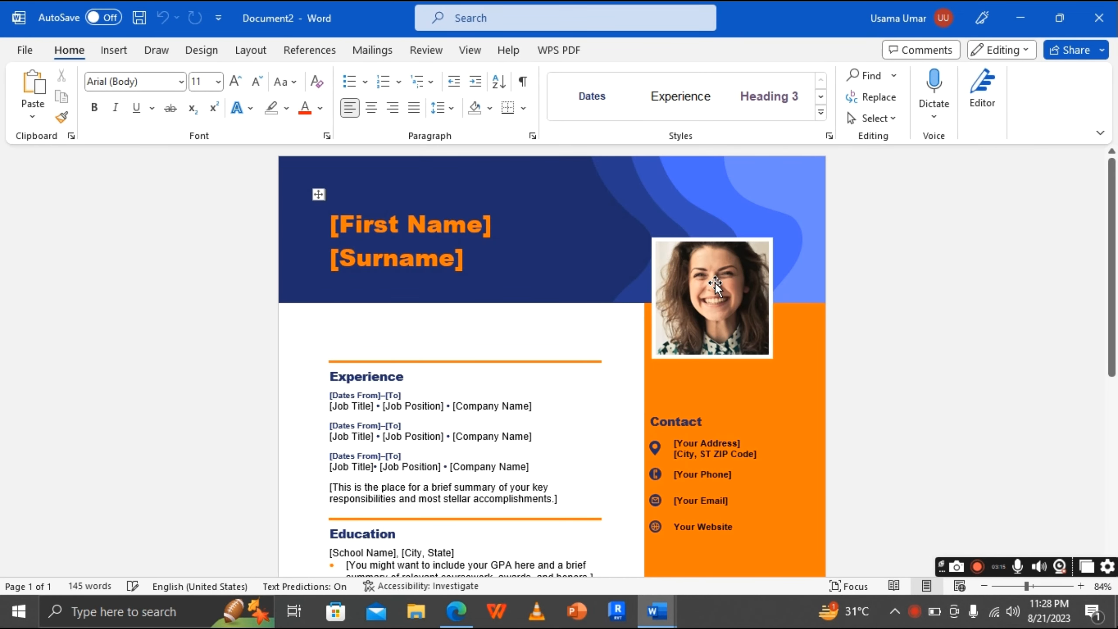
# Close the Headshot resume document and return to the blank Document1.
pyautogui.click(716, 283)
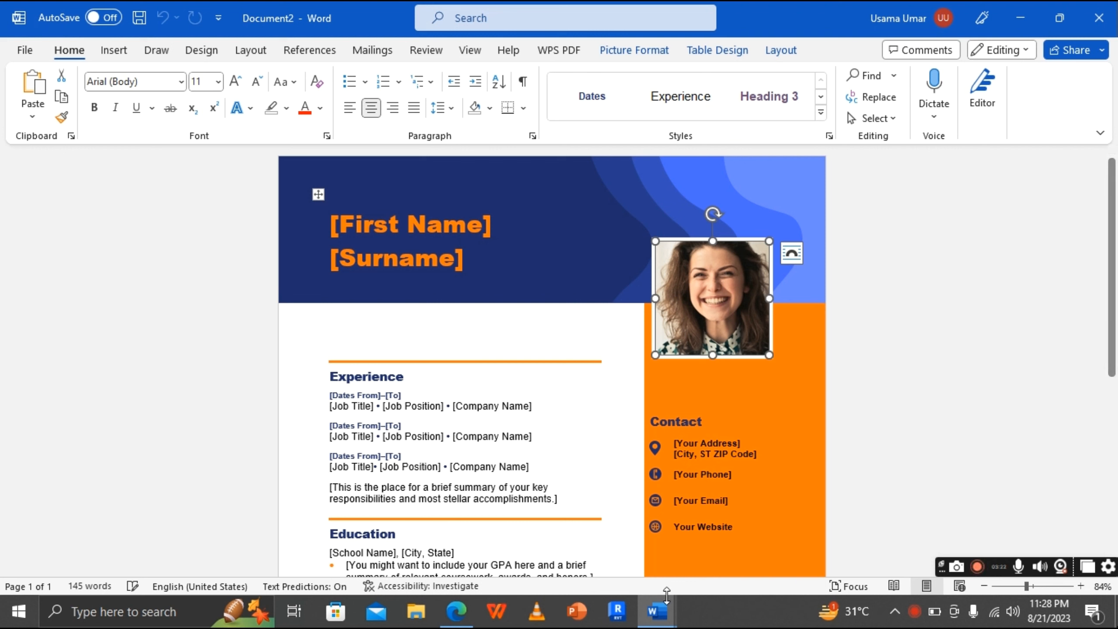
pyautogui.moveTo(661, 621)
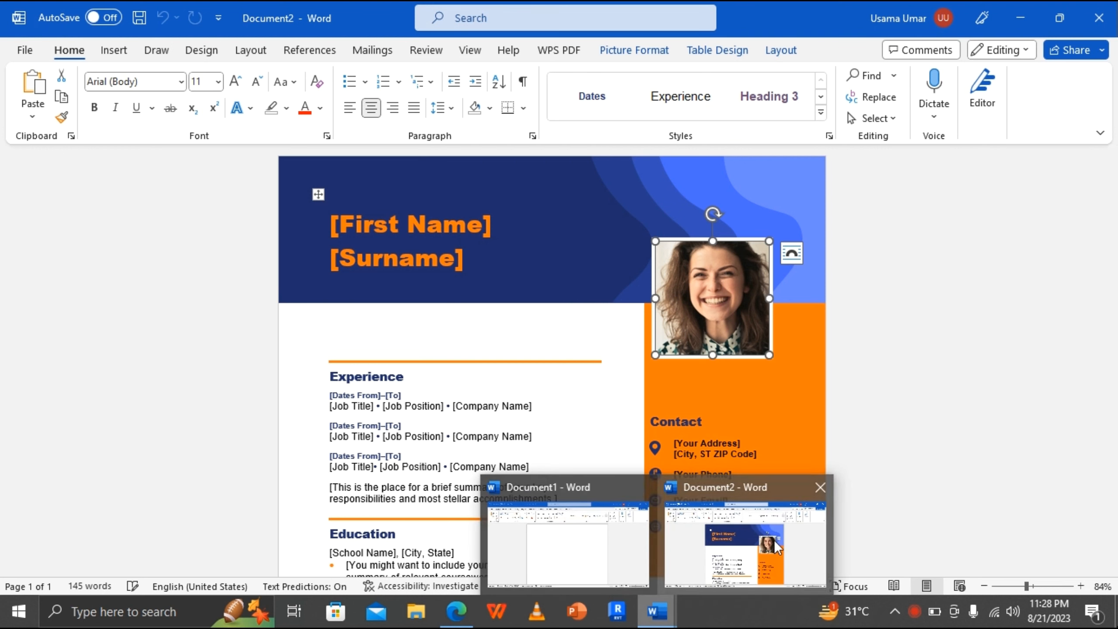
pyautogui.click(822, 492)
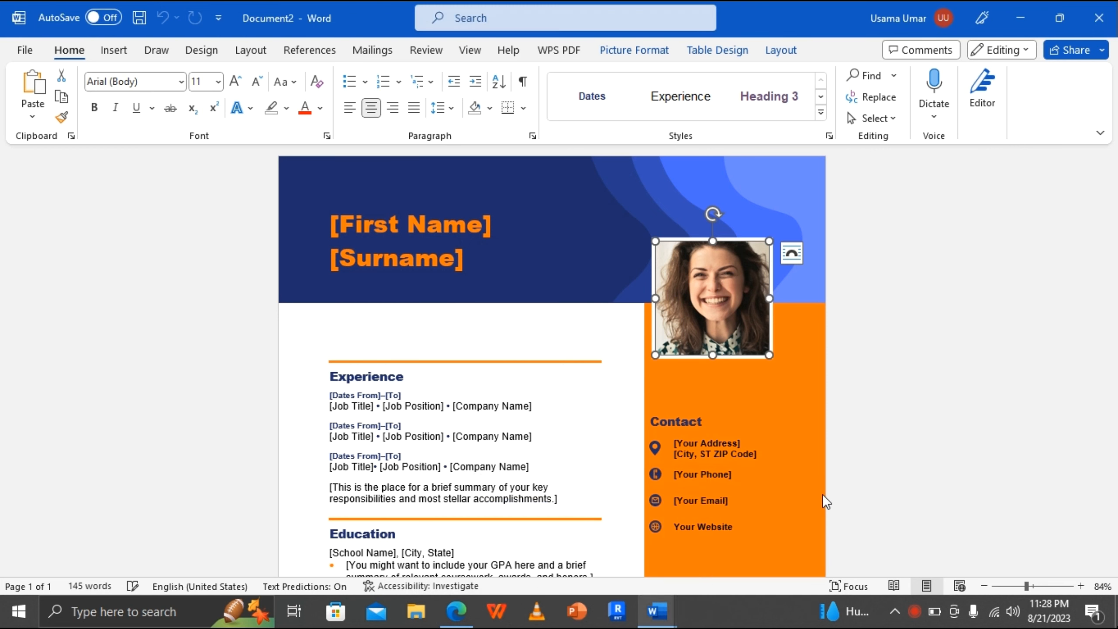
pyautogui.click(642, 398)
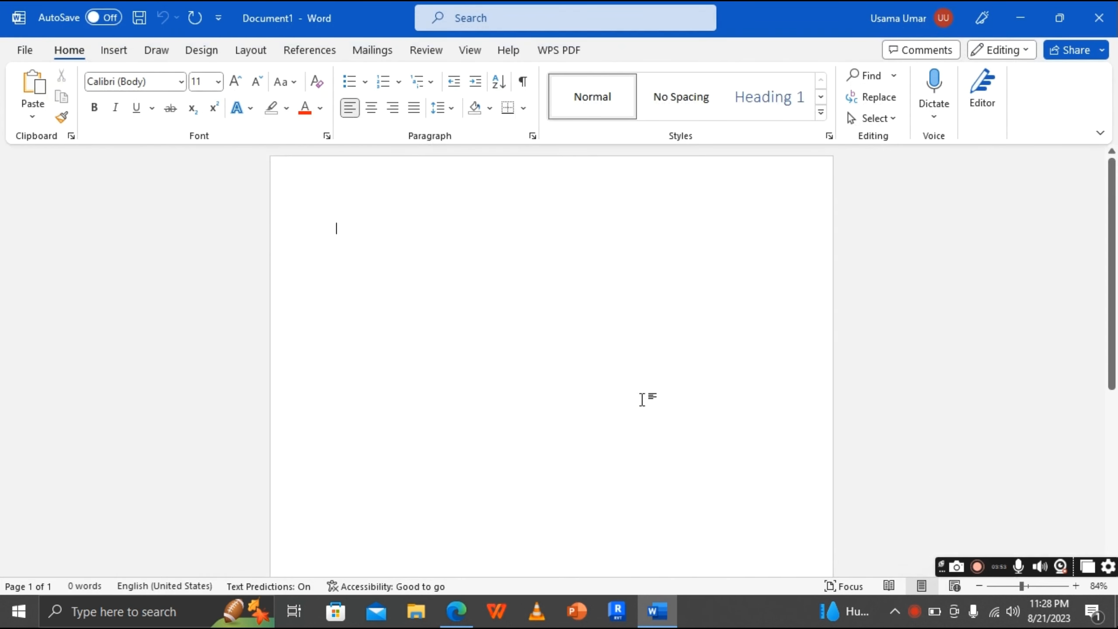
# Look through the places to open documents from: recent files, shared files, OneDrive and This PC.
pyautogui.click(24, 51)
pyautogui.click(48, 157)
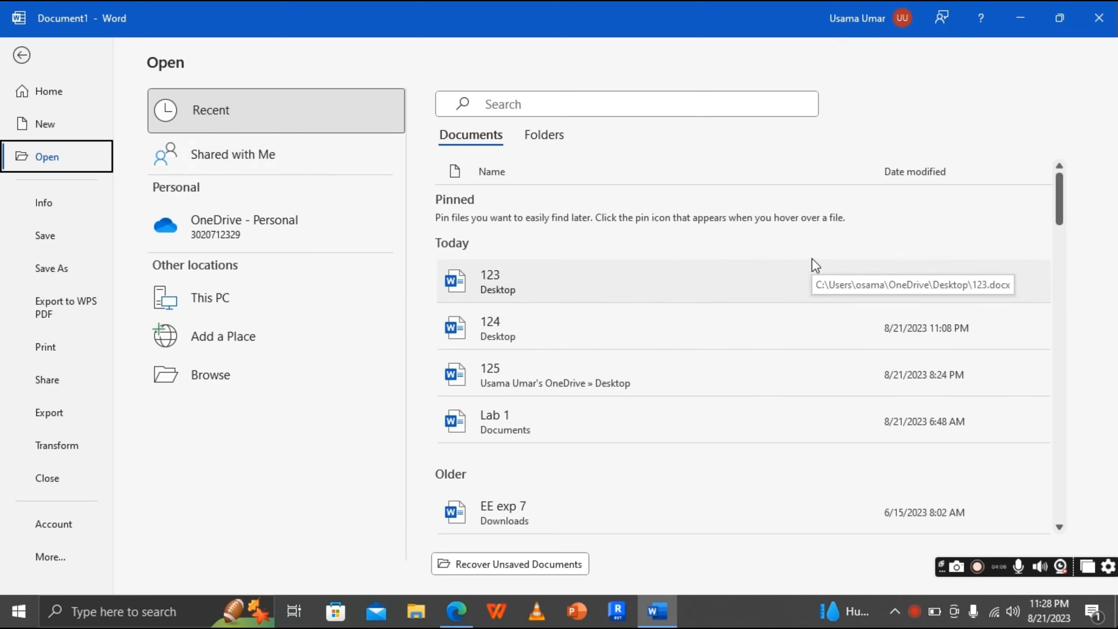
pyautogui.click(318, 119)
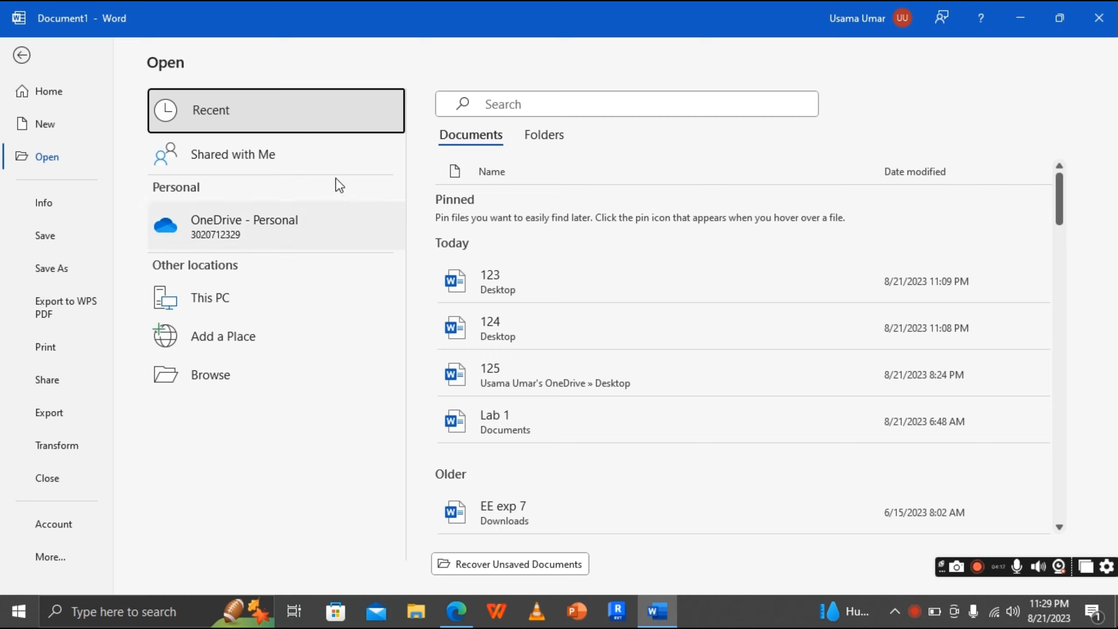
pyautogui.click(266, 157)
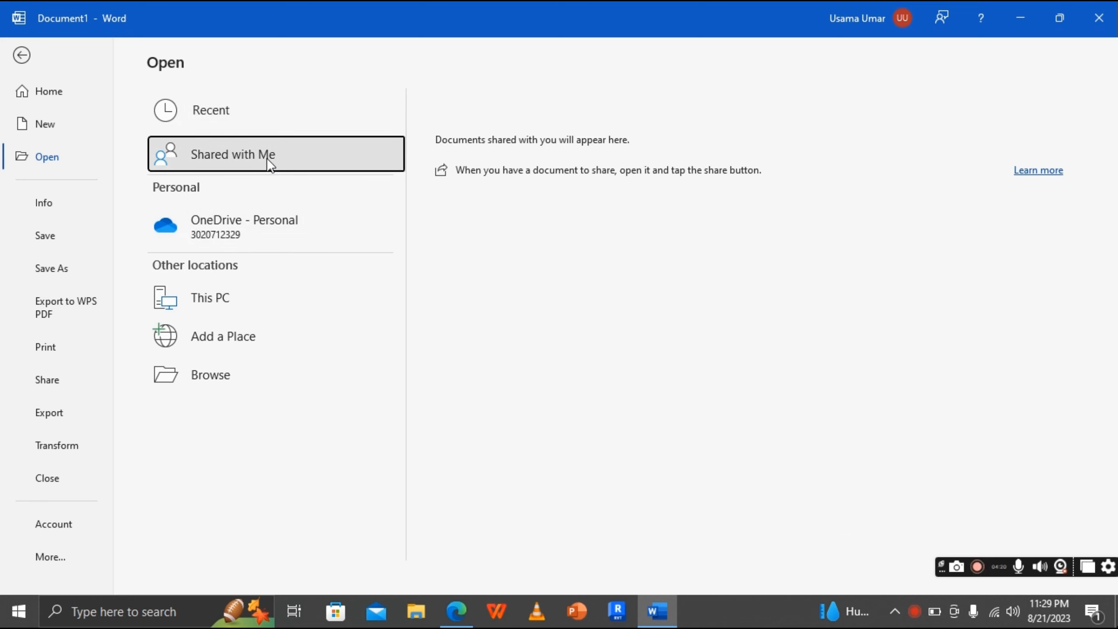
pyautogui.click(299, 221)
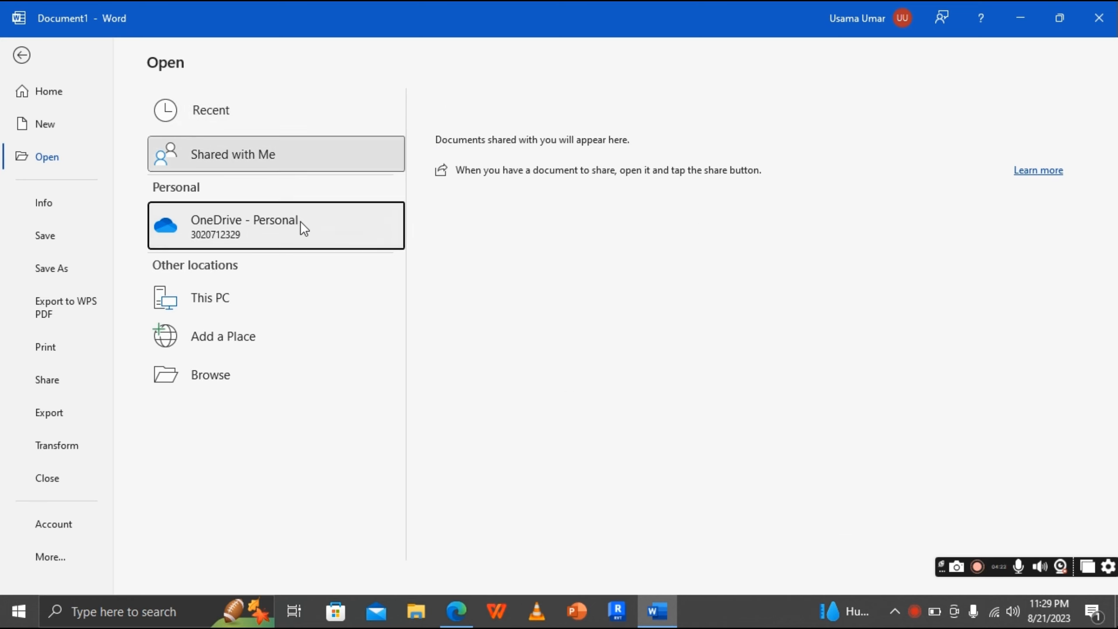
pyautogui.click(239, 301)
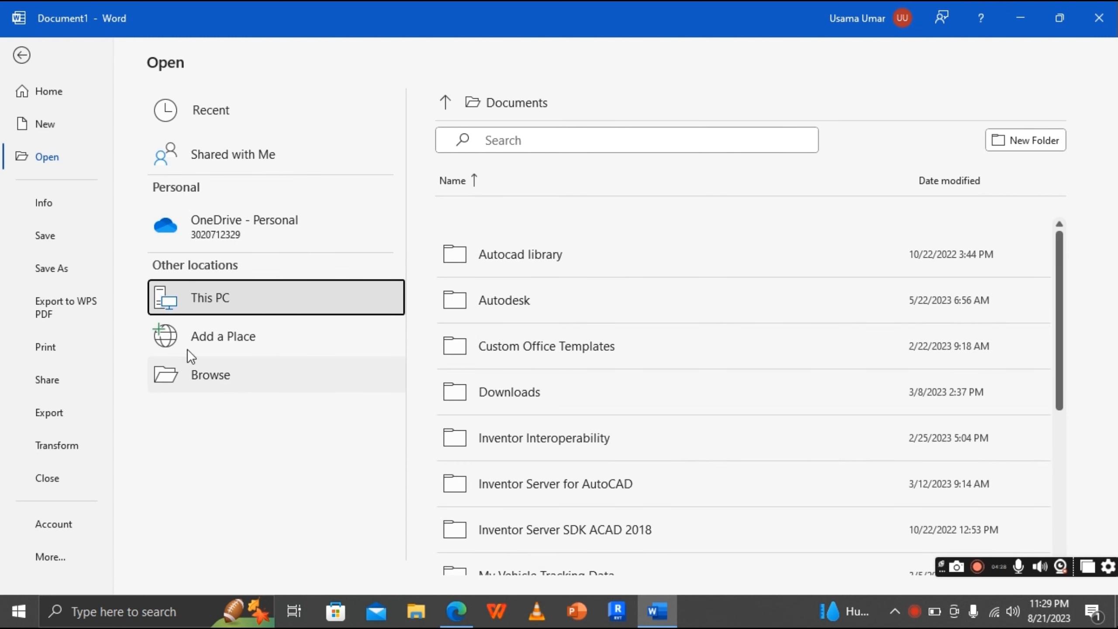
# Examine the available templates and recent documents, and view the account and product information.
pyautogui.click(16, 128)
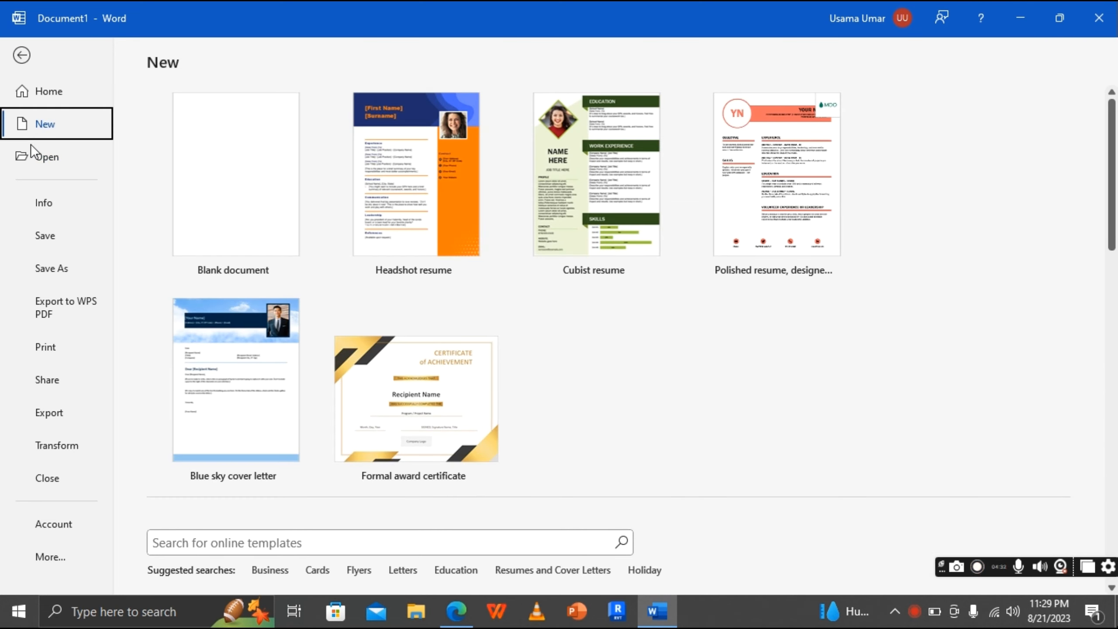
pyautogui.click(45, 157)
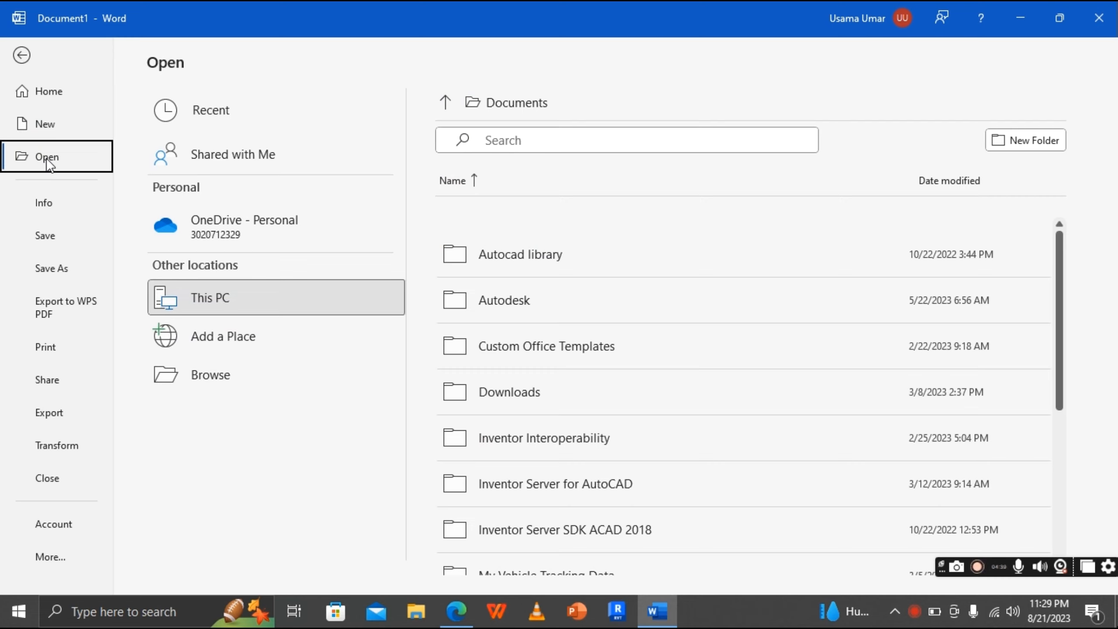
pyautogui.click(51, 92)
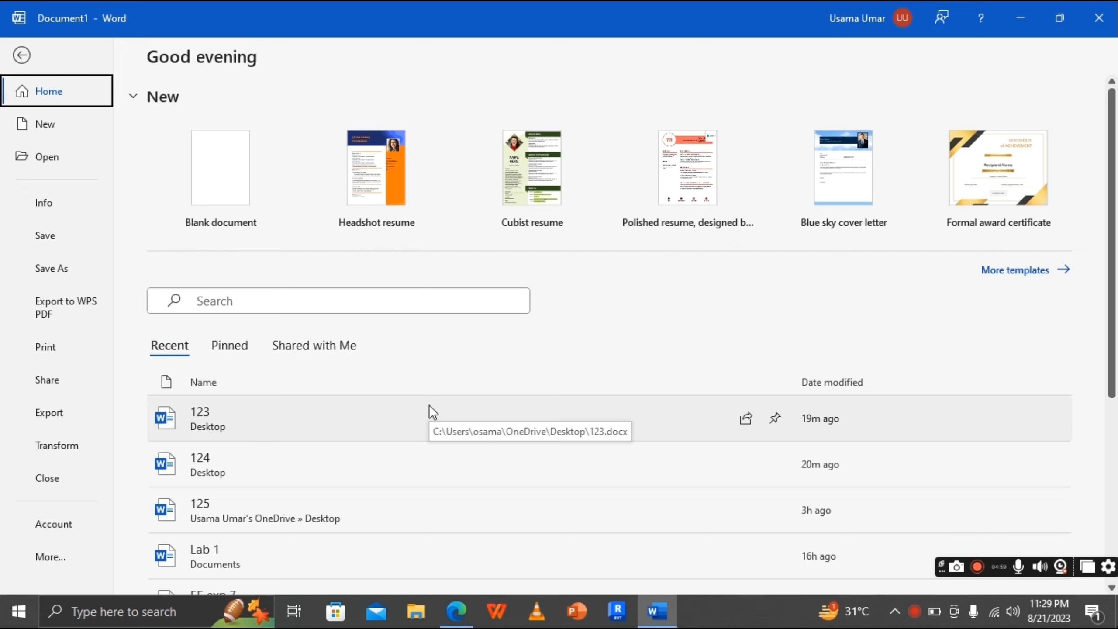
pyautogui.click(49, 515)
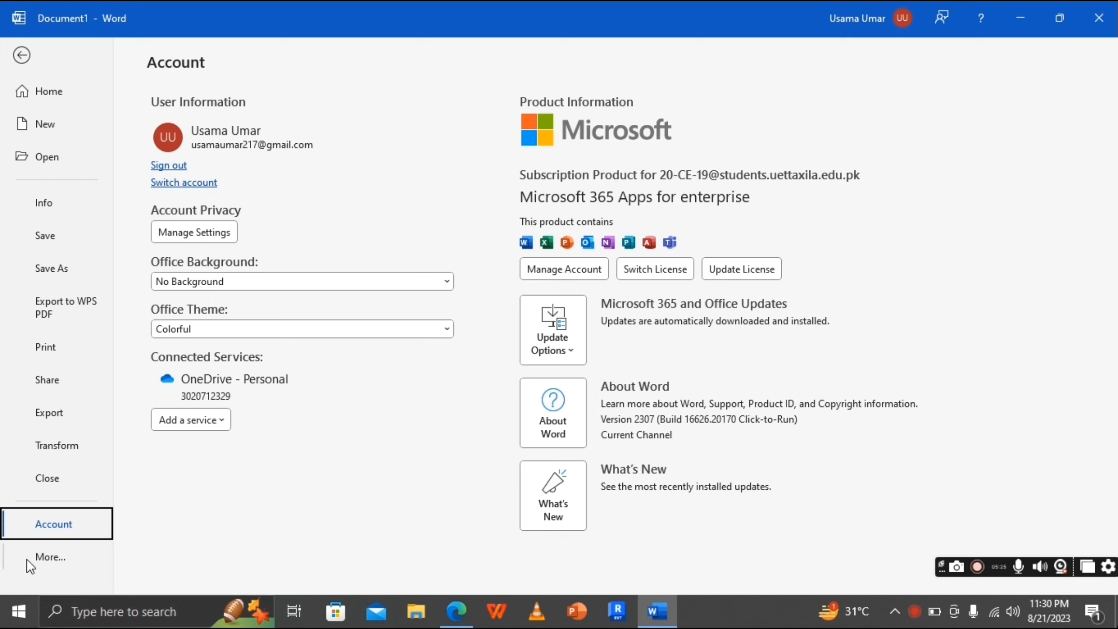
# Add the Copy command to the Quick Access Toolbar in the Word options.
pyautogui.click(50, 559)
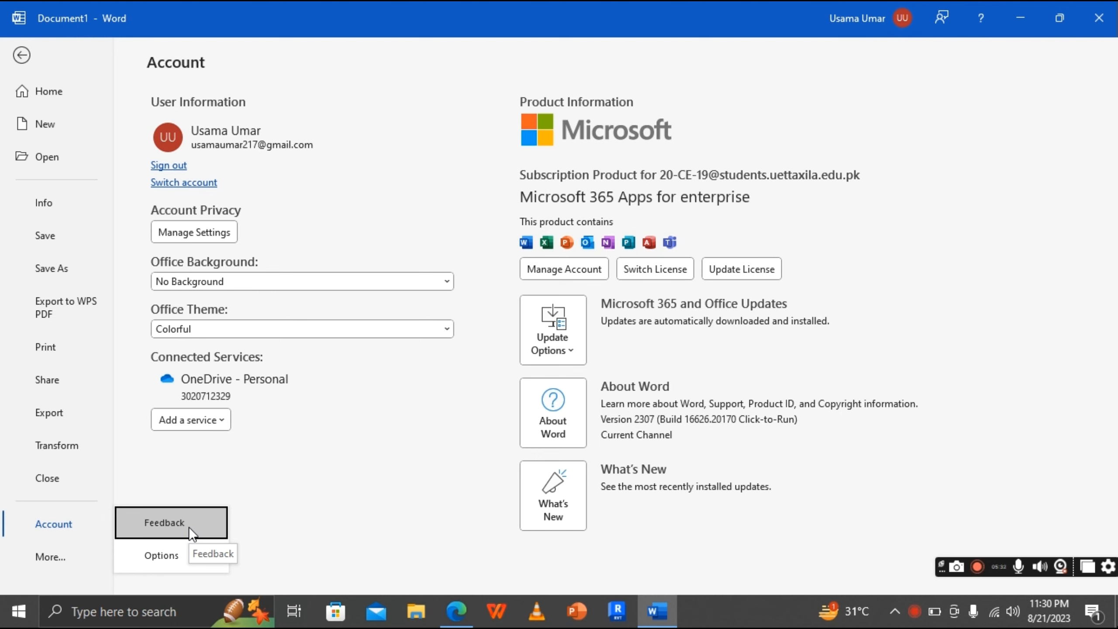
pyautogui.click(162, 554)
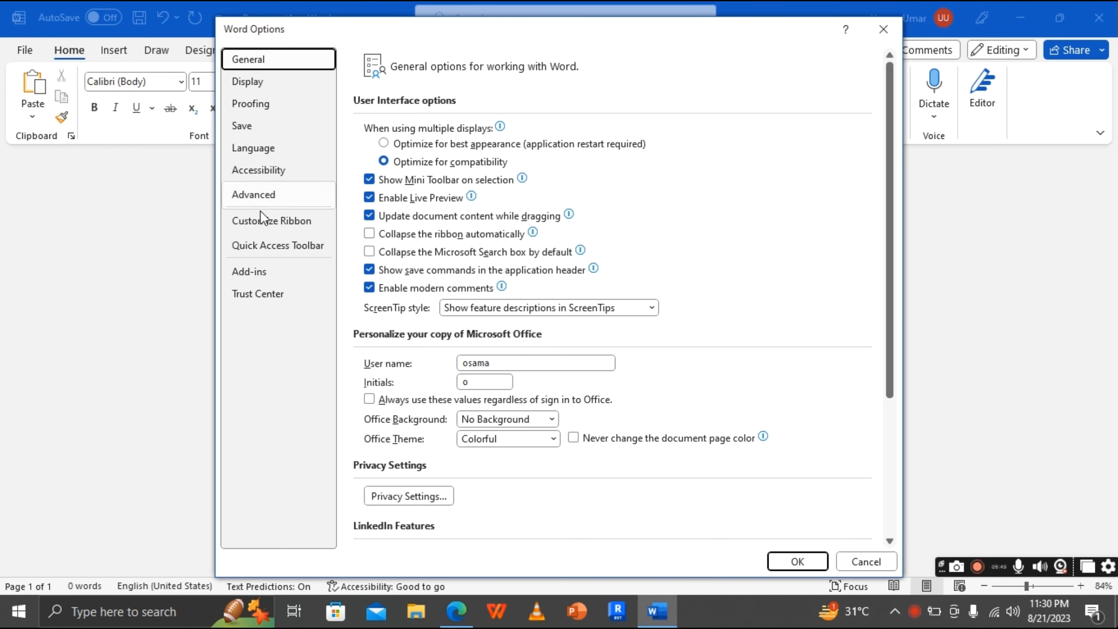
pyautogui.click(268, 244)
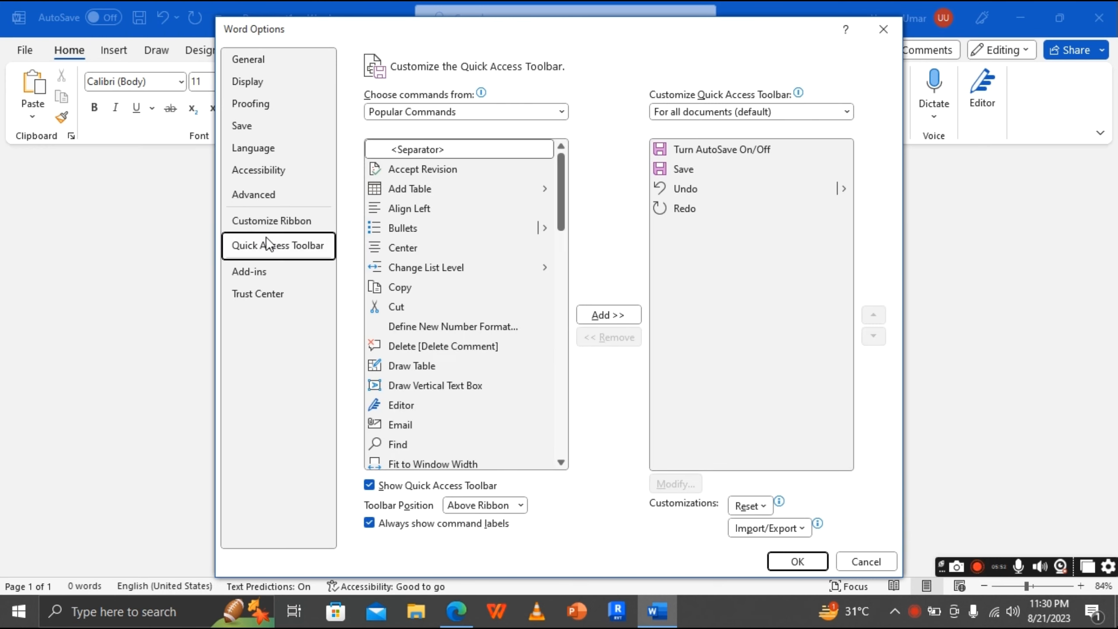
pyautogui.click(416, 292)
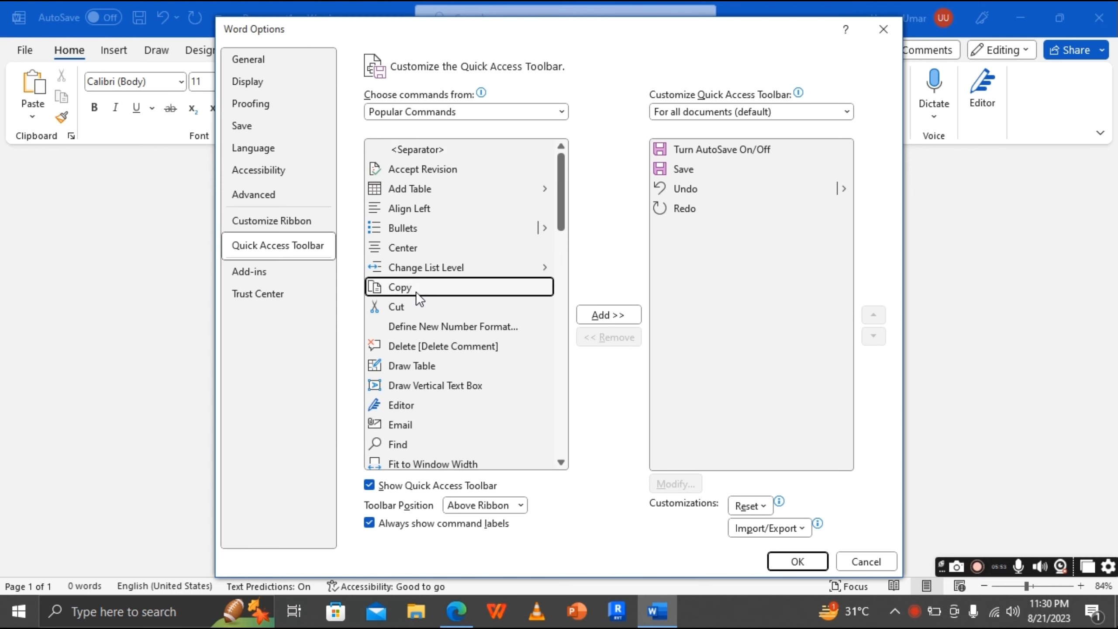
pyautogui.click(596, 315)
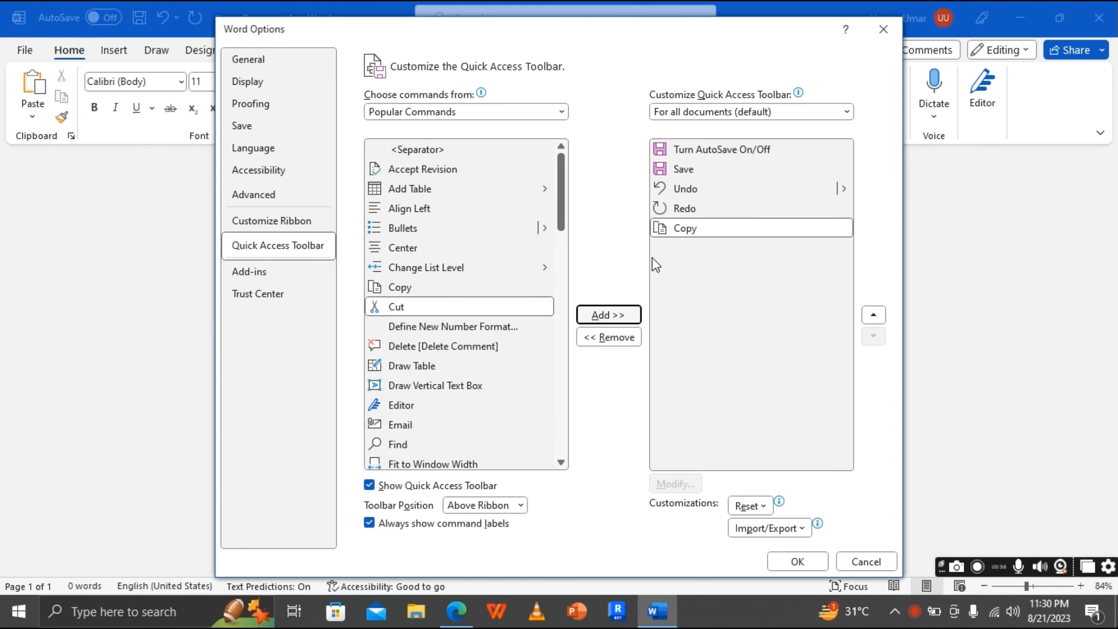
# Remove the Copy command from the Quick Access Toolbar list and accept the options.
pyautogui.click(774, 224)
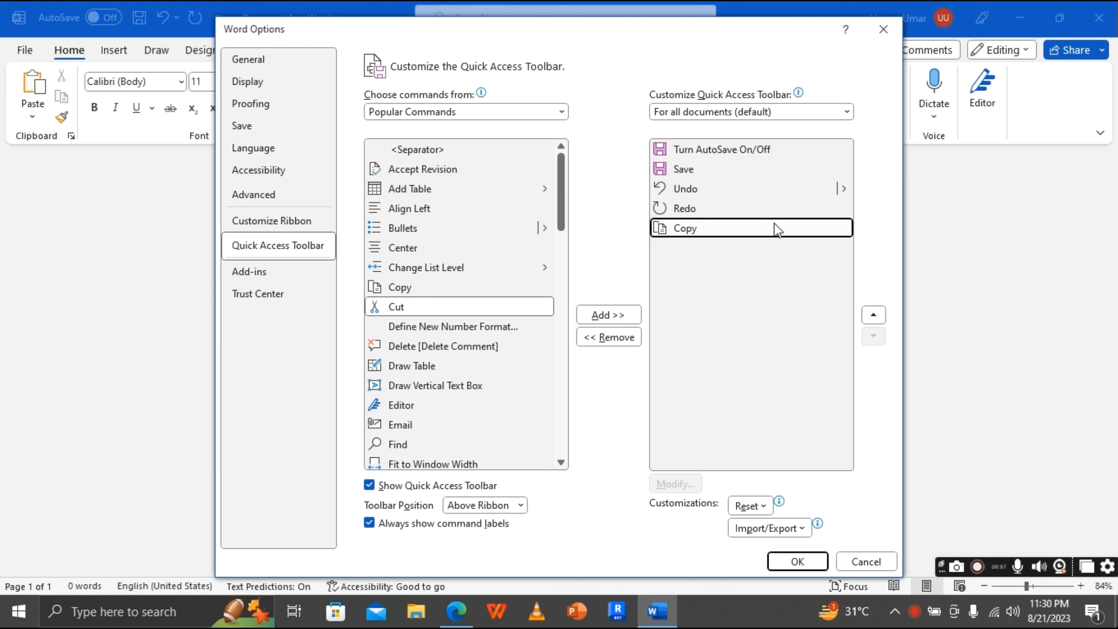
pyautogui.click(619, 341)
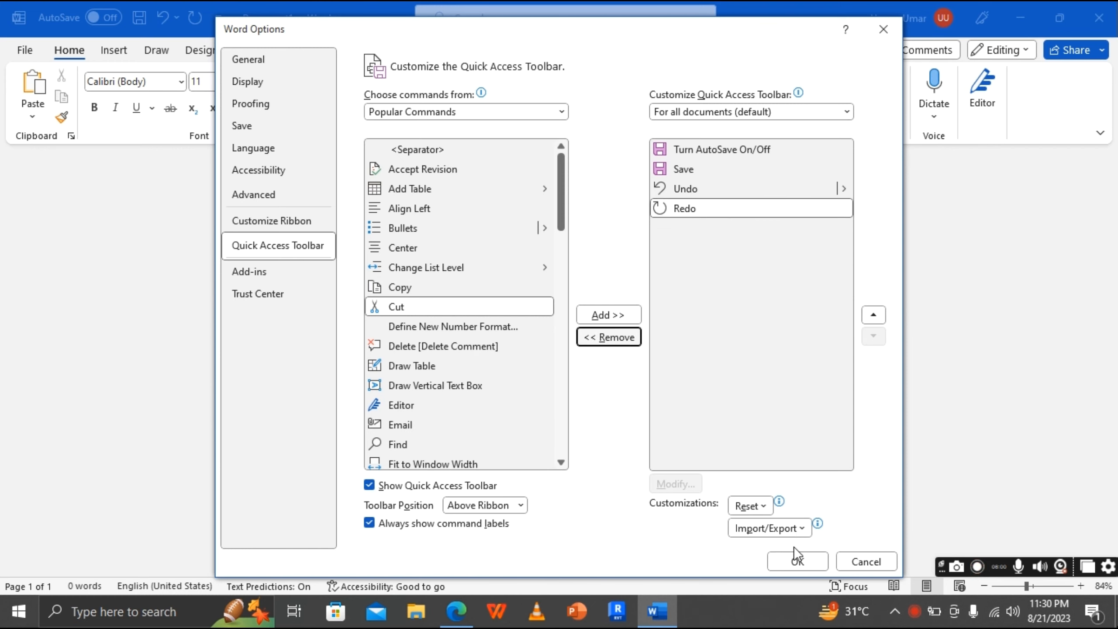
pyautogui.click(788, 561)
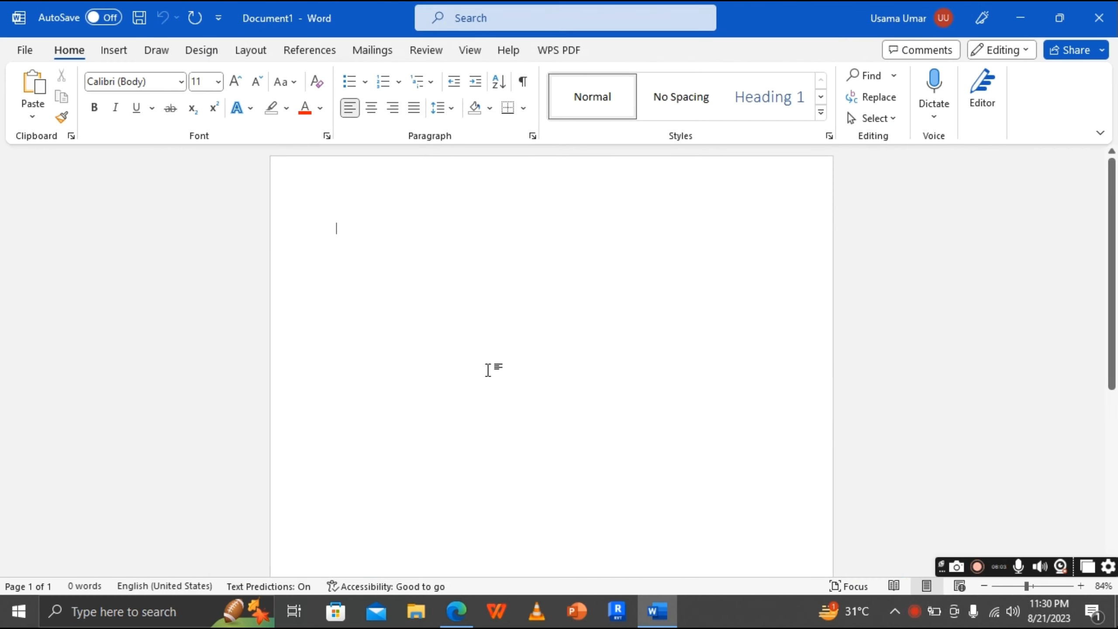
# View the document's information and properties, and return to the blank page.
pyautogui.click(17, 52)
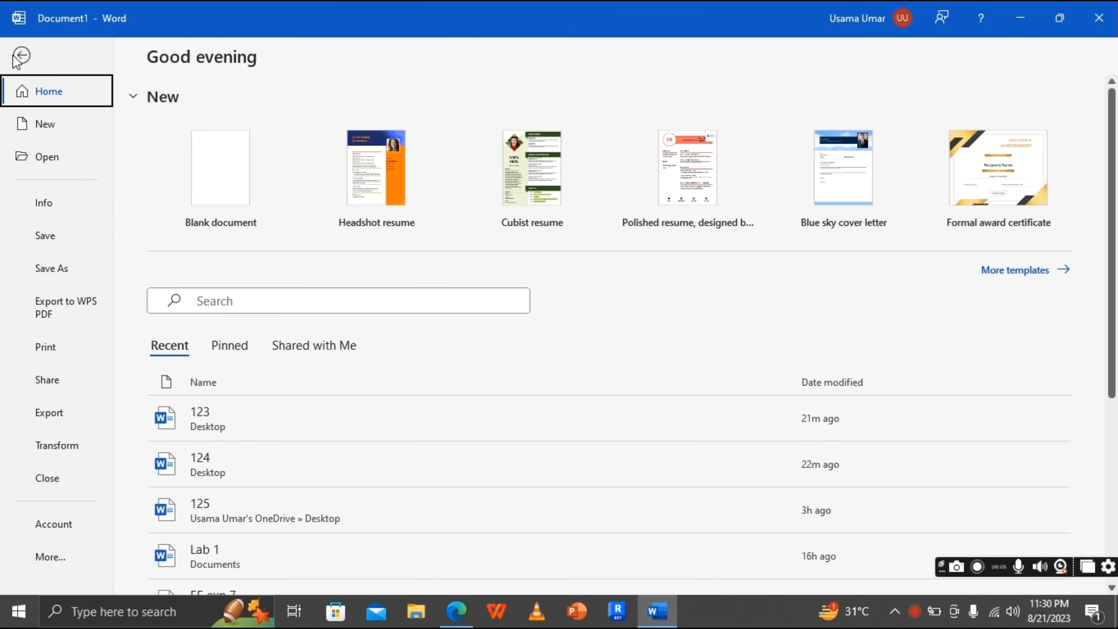
pyautogui.click(53, 203)
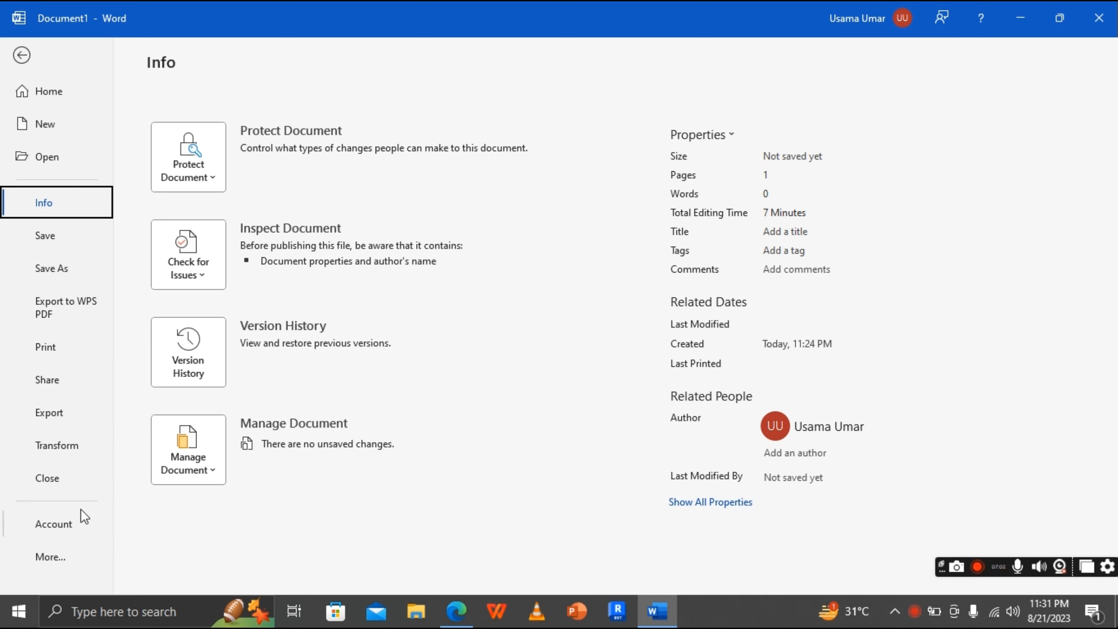
pyautogui.click(23, 54)
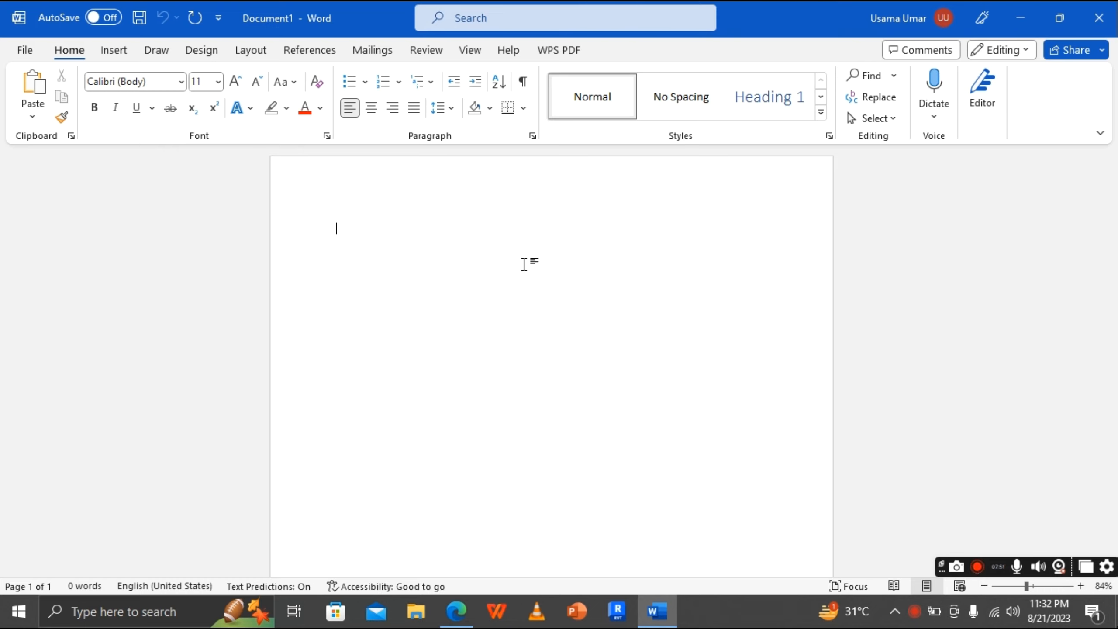
# Fill the blank document with sample text using the formula =rand(25).
pyautogui.write('=')
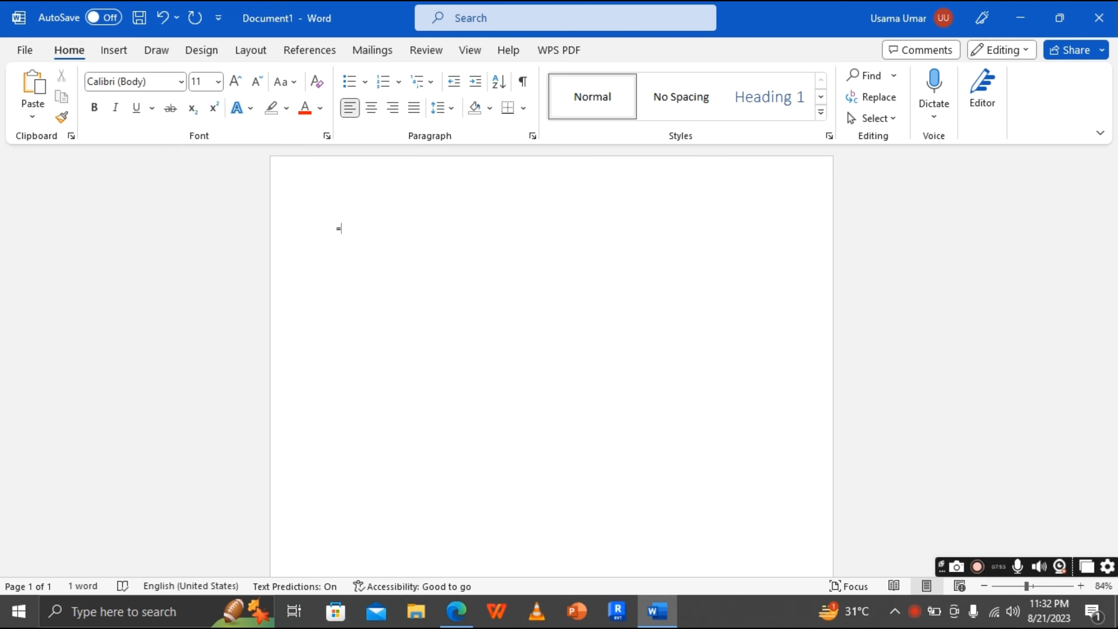
pyautogui.write('ran')
pyautogui.write('d(')
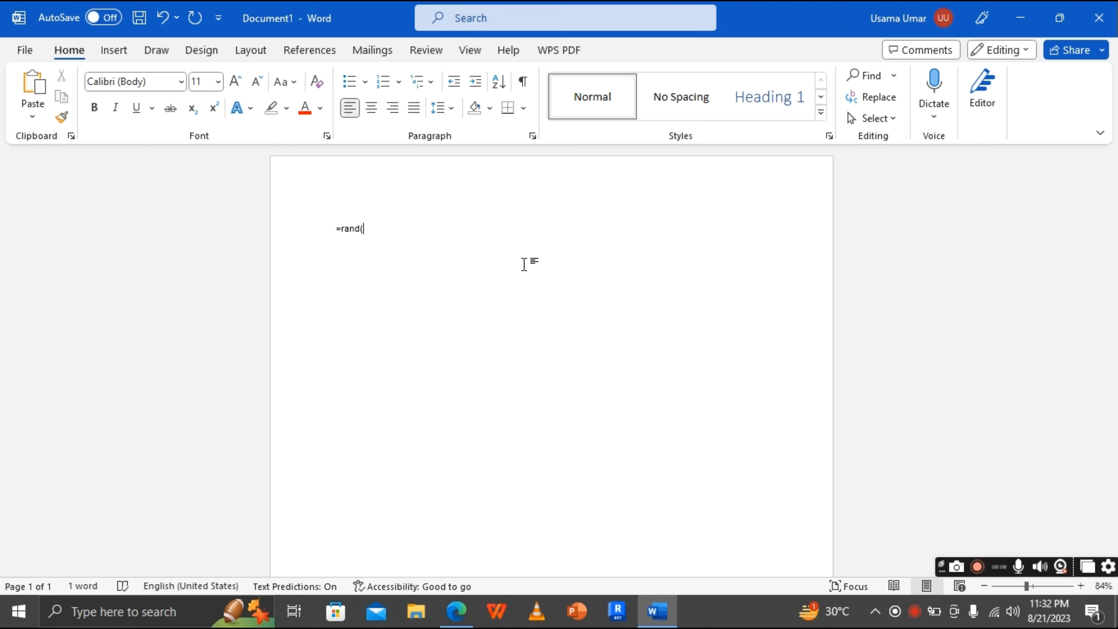
pyautogui.write('25)')
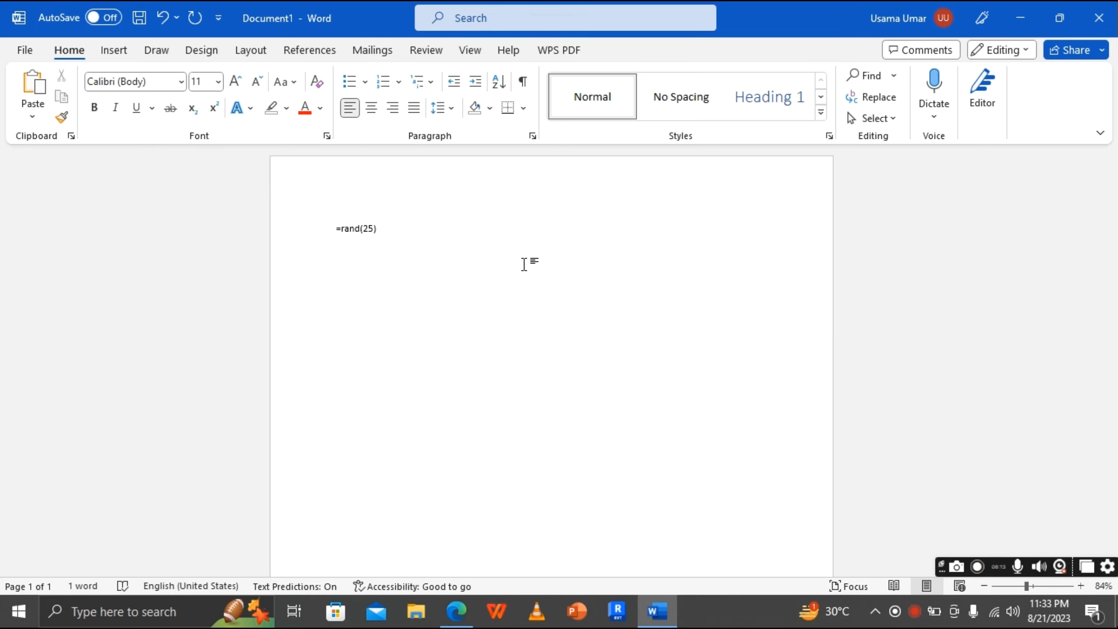
pyautogui.press('Return')
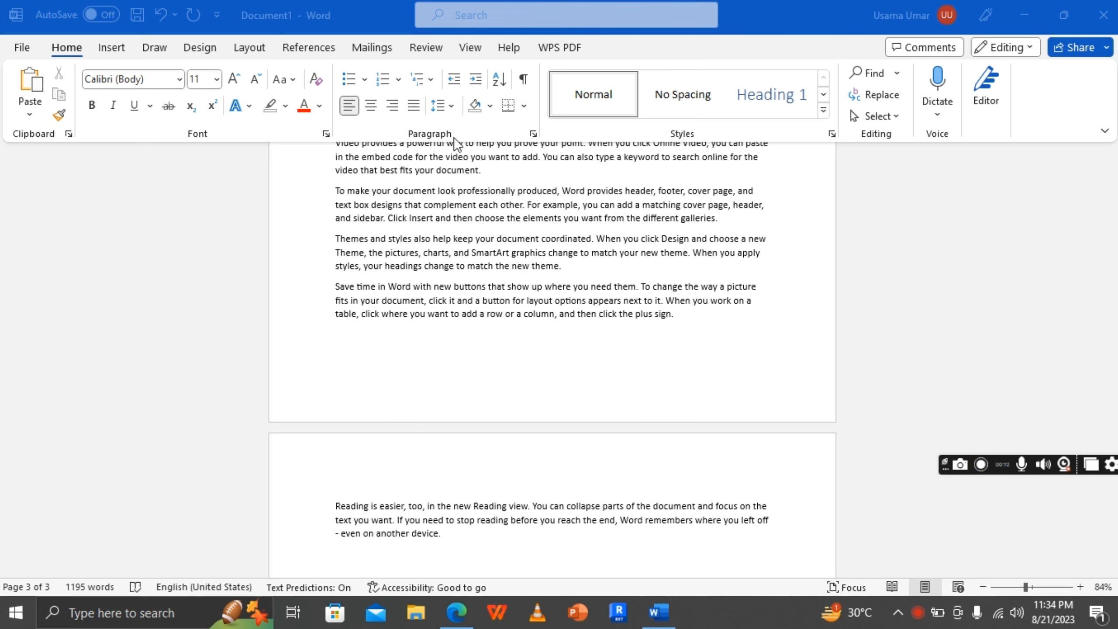
# Review the document's word count statistics, including pages, characters, paragraphs and lines, and close them.
pyautogui.click(441, 49)
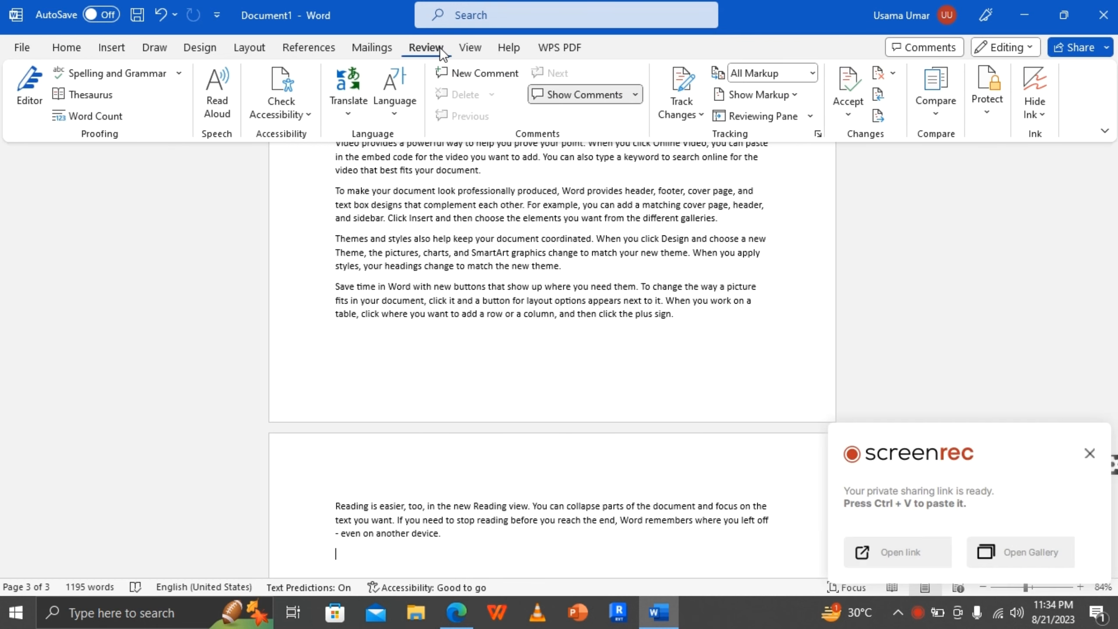
pyautogui.click(96, 117)
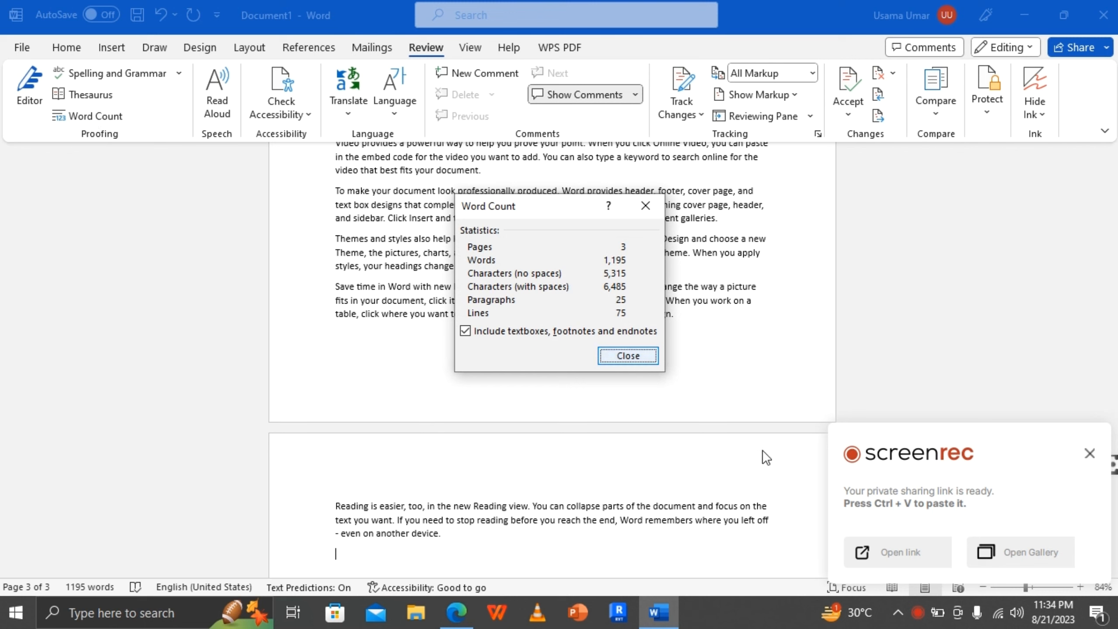
pyautogui.click(1090, 454)
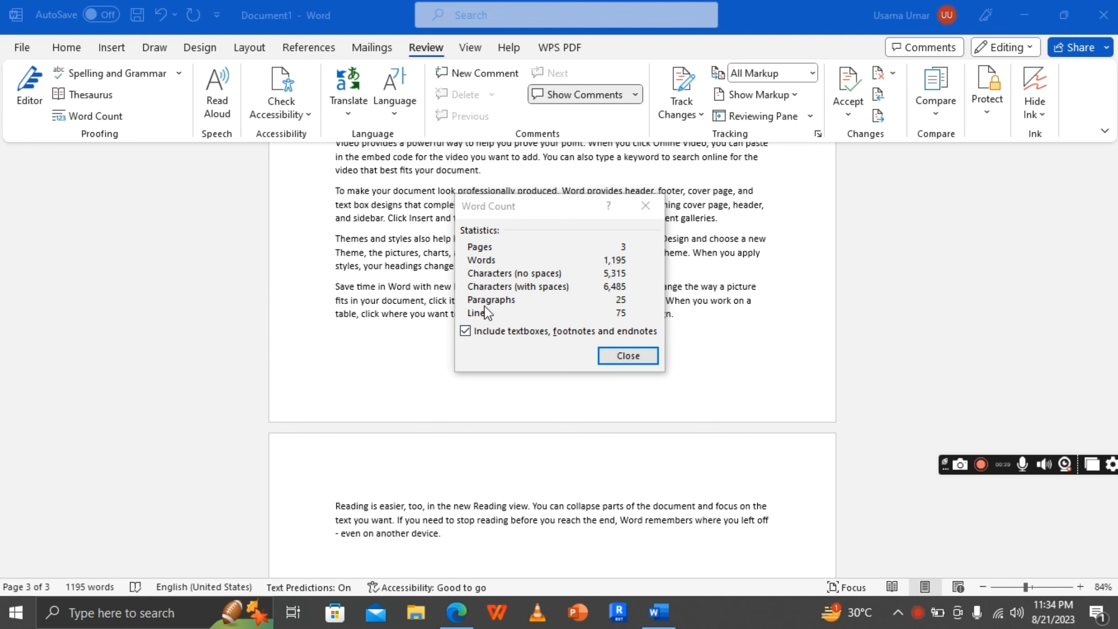
pyautogui.click(470, 304)
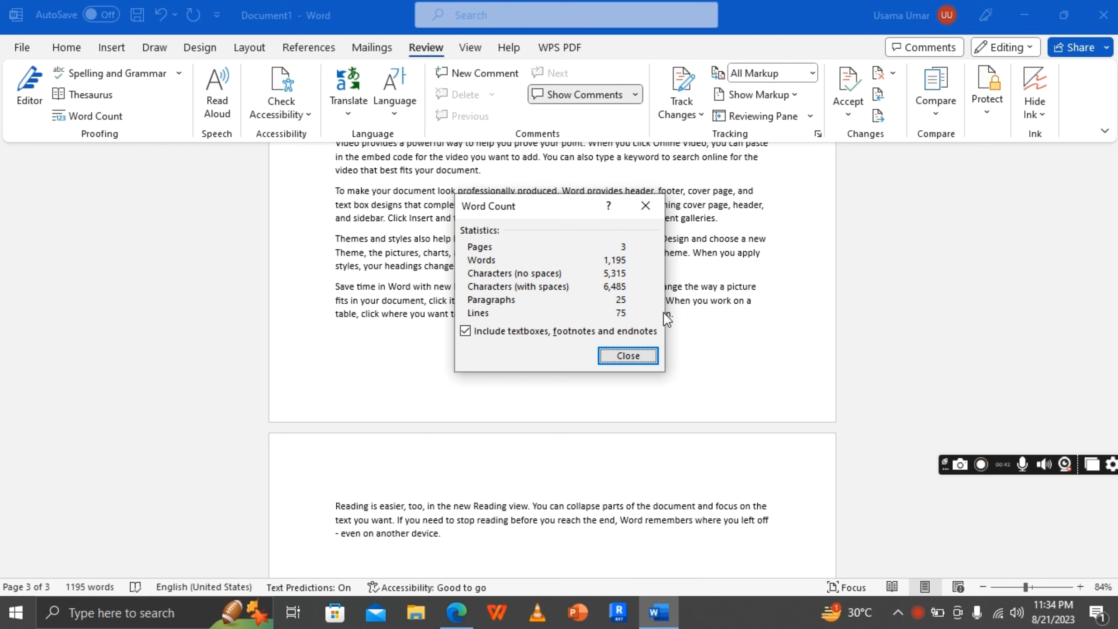
pyautogui.click(627, 353)
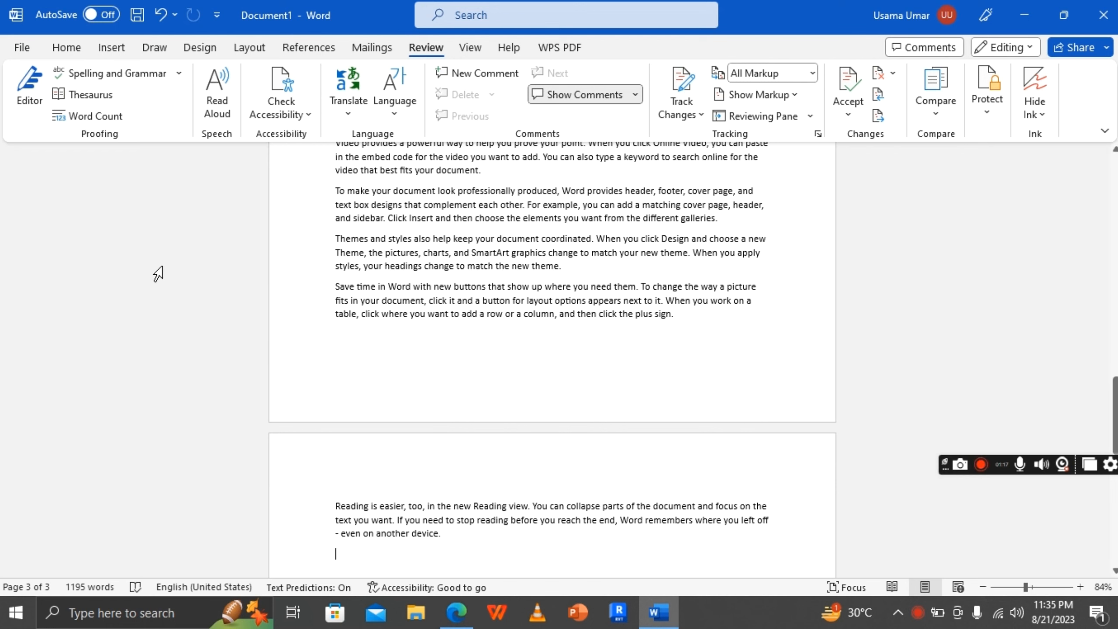
# Export the document to WPS PDF, saving it first as 12 in Documents, and open the exported 12.pdf.
pyautogui.click(21, 47)
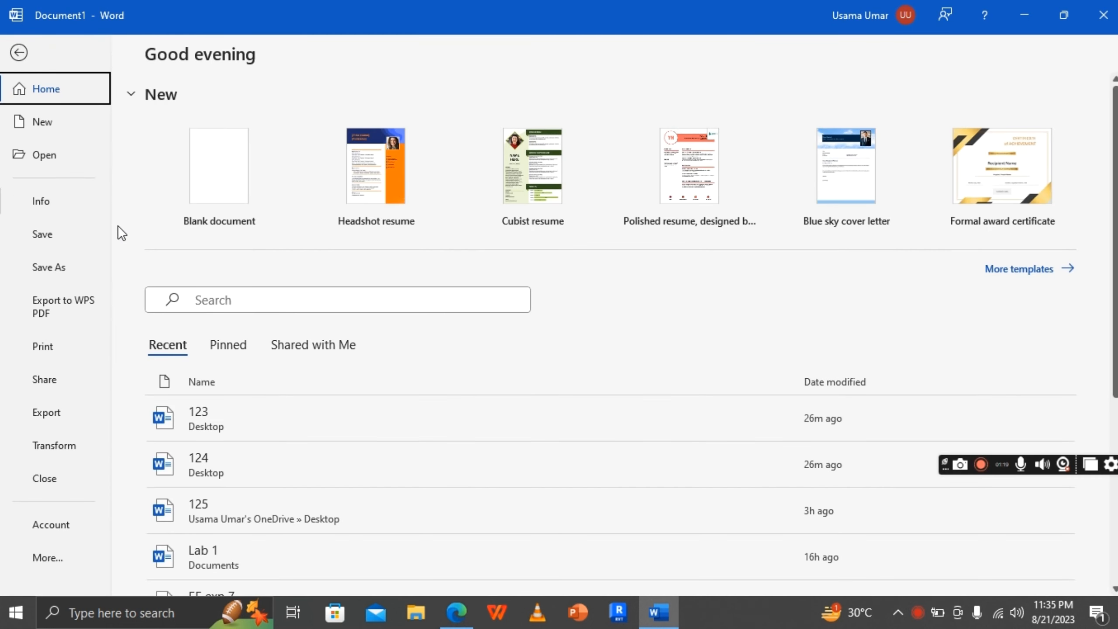
pyautogui.click(55, 309)
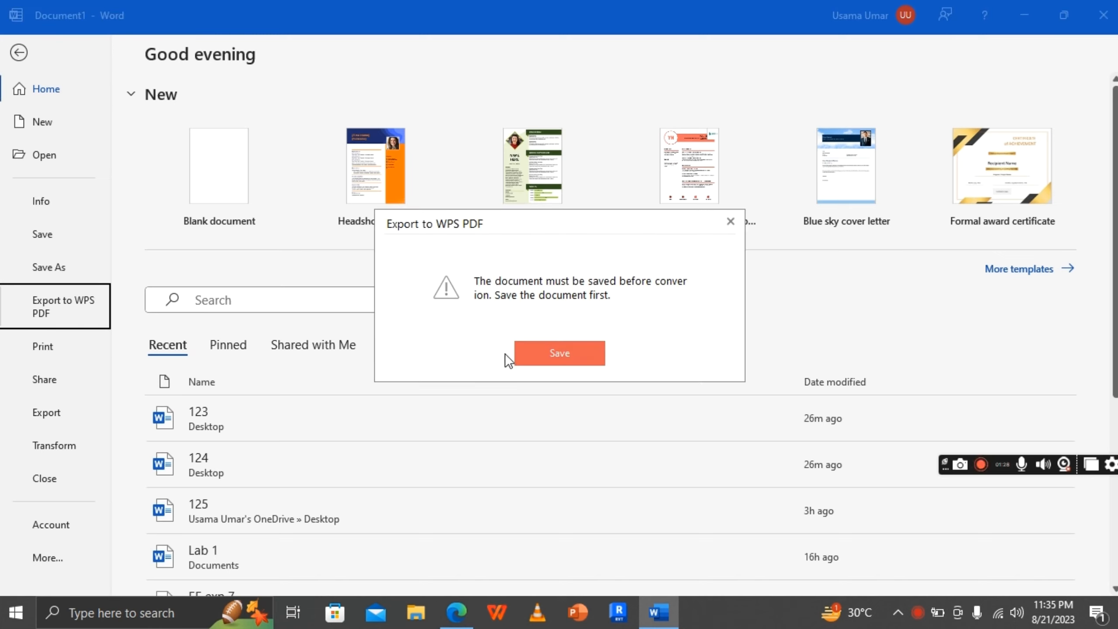
pyautogui.click(544, 351)
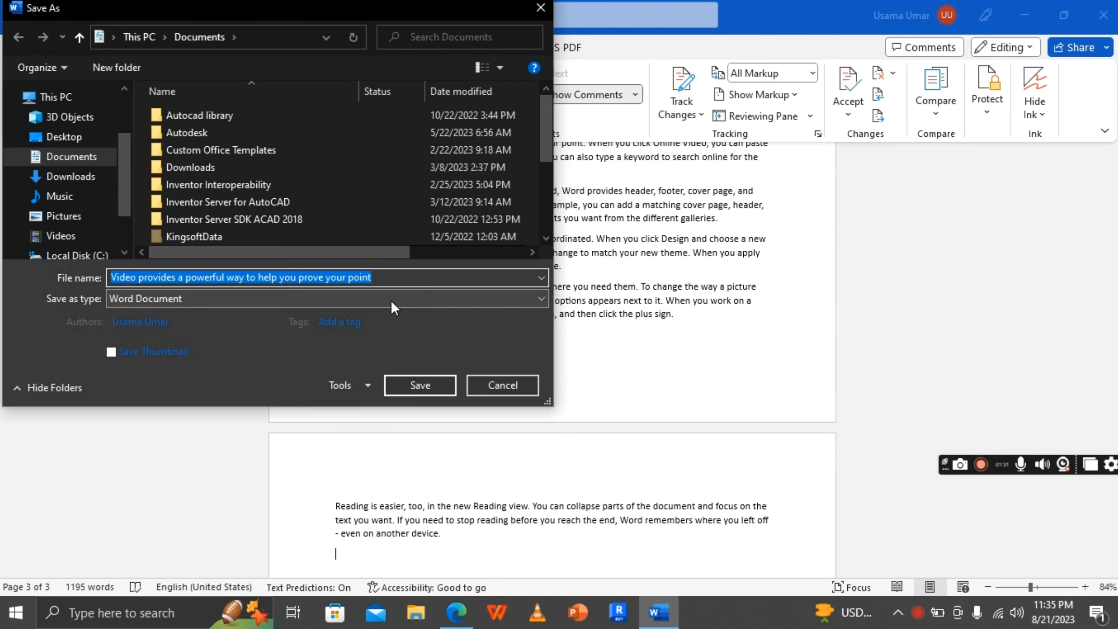
pyautogui.write('12')
pyautogui.press('Return')
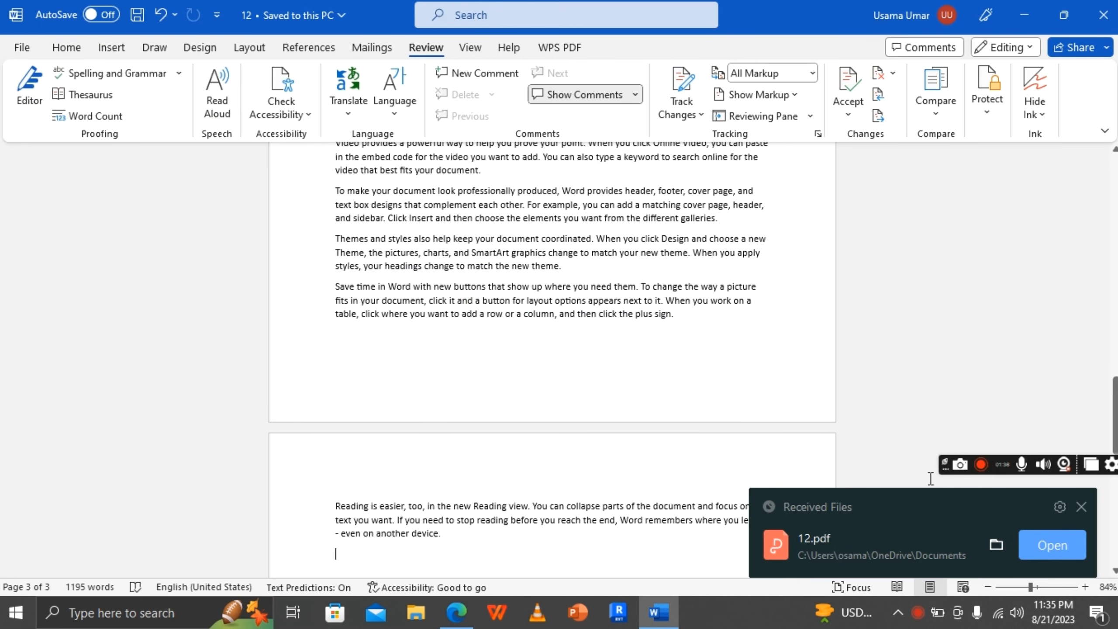
pyautogui.click(1066, 545)
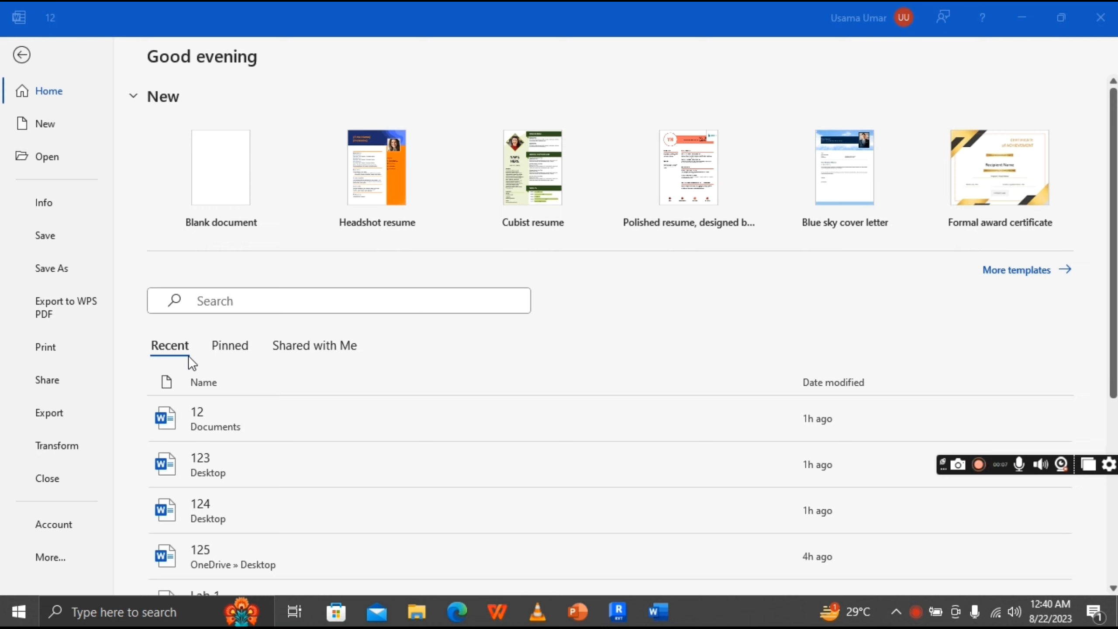
# Go to the document's print settings and view the available printers, keeping Microsoft Print to PDF.
pyautogui.click(53, 343)
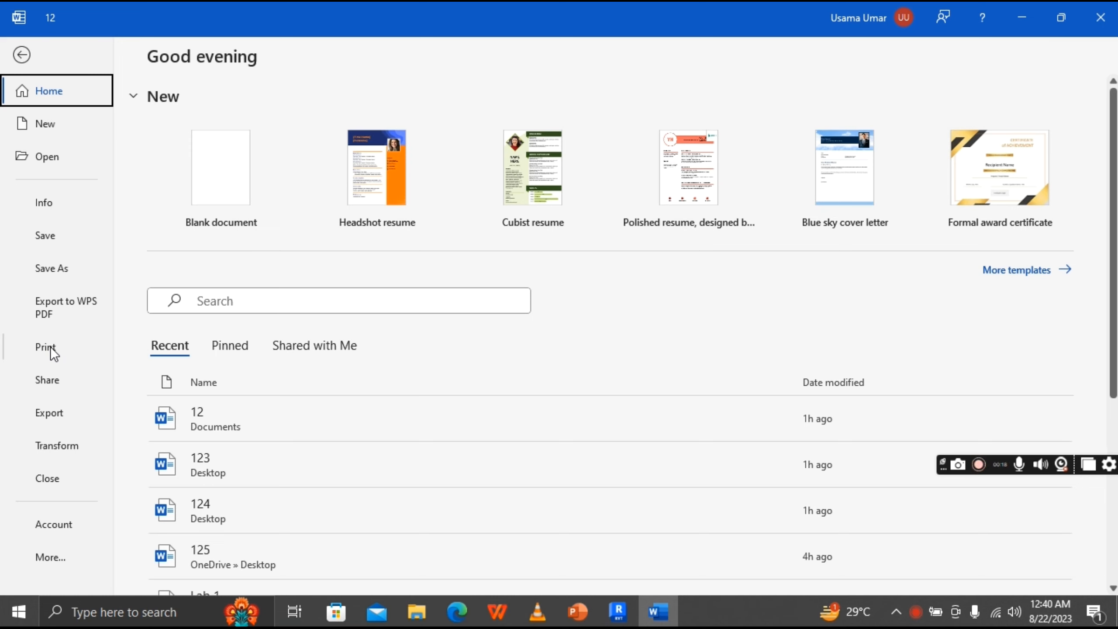
pyautogui.click(51, 346)
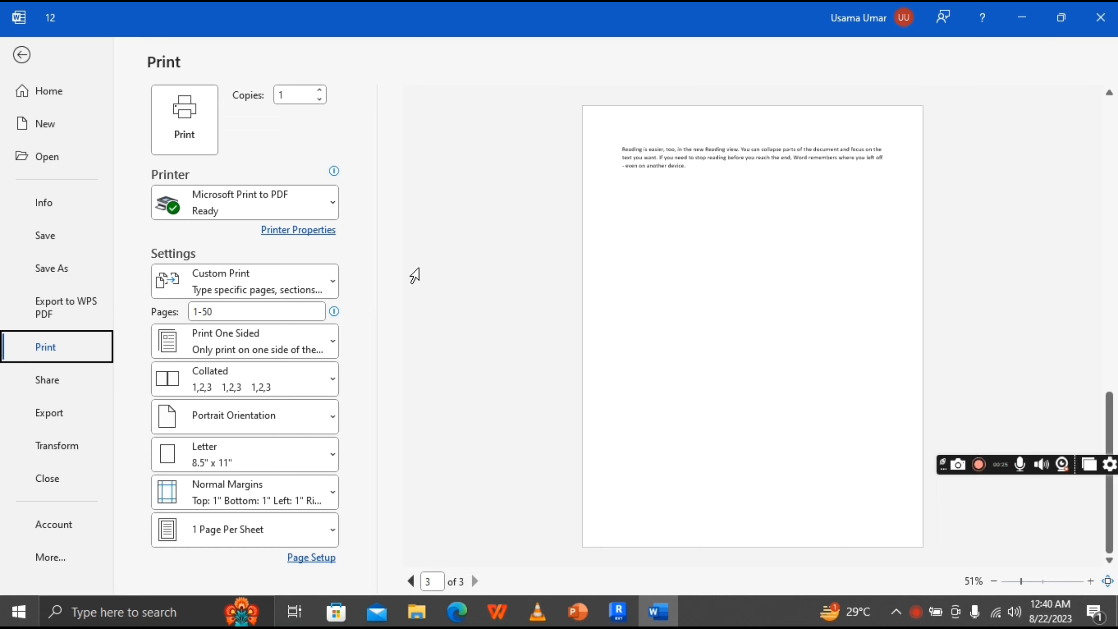
pyautogui.click(312, 211)
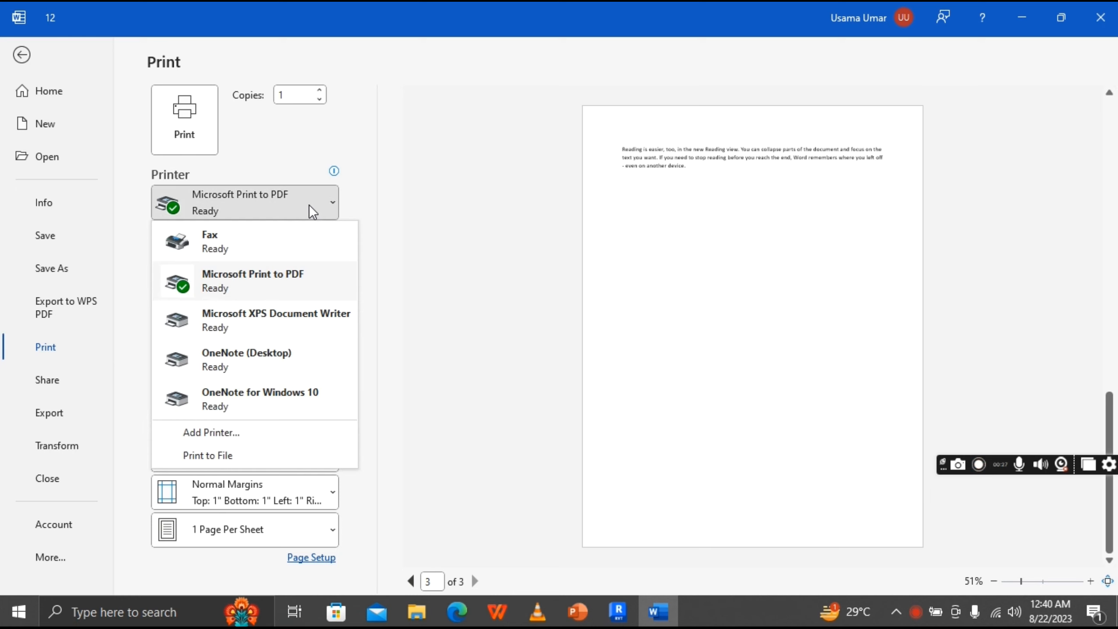
pyautogui.click(311, 211)
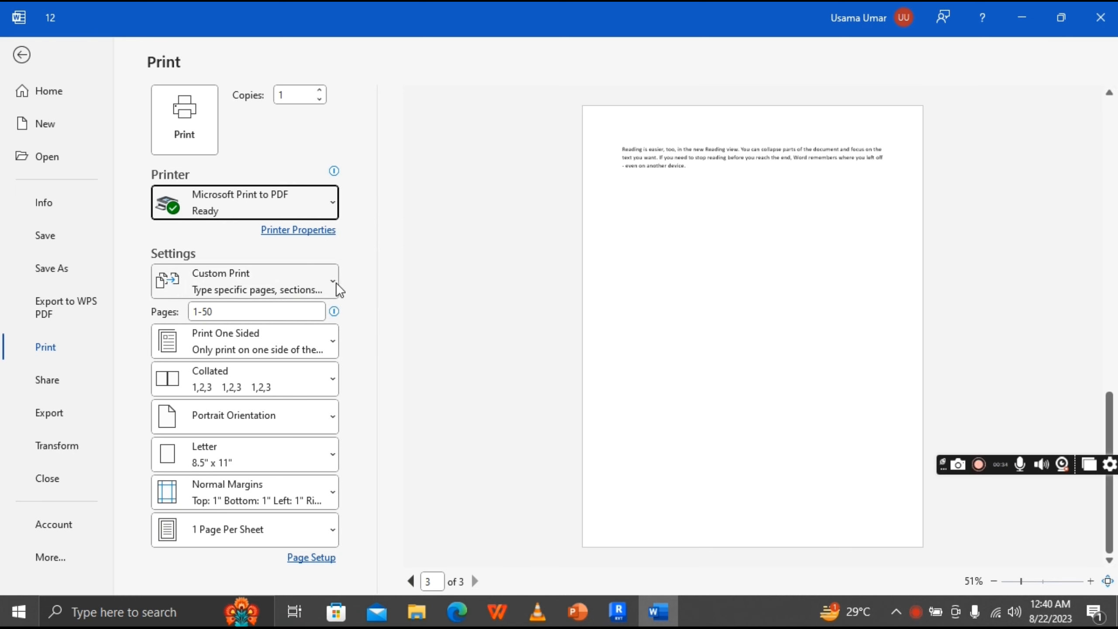
# Try printing all pages, set a custom print range of pages 1-2 instead, and cancel saving the print output.
pyautogui.click(338, 287)
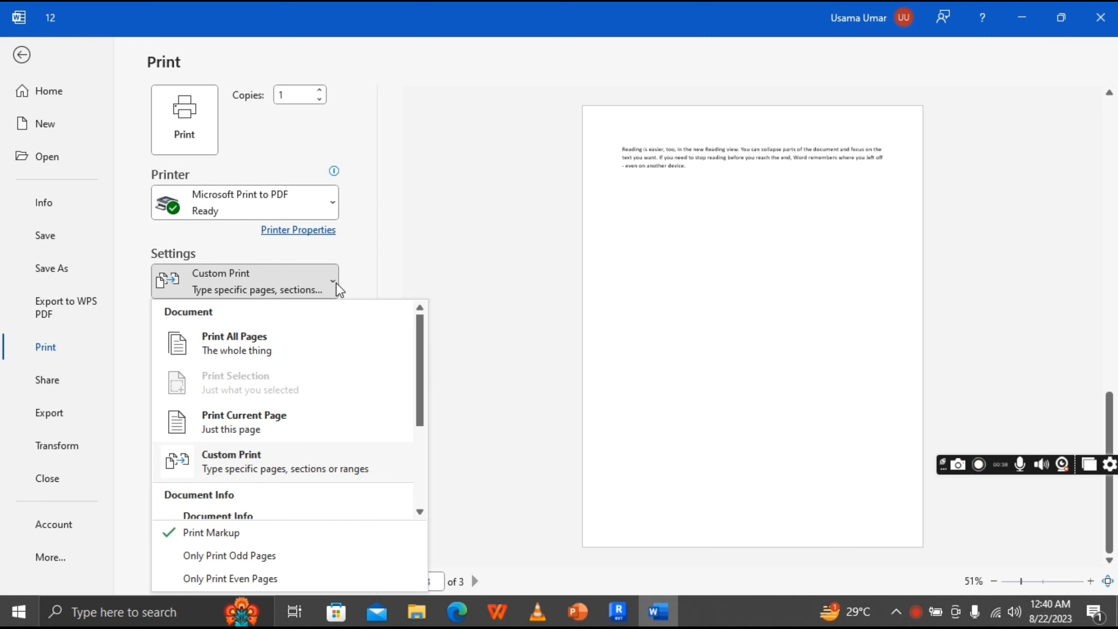
pyautogui.click(262, 347)
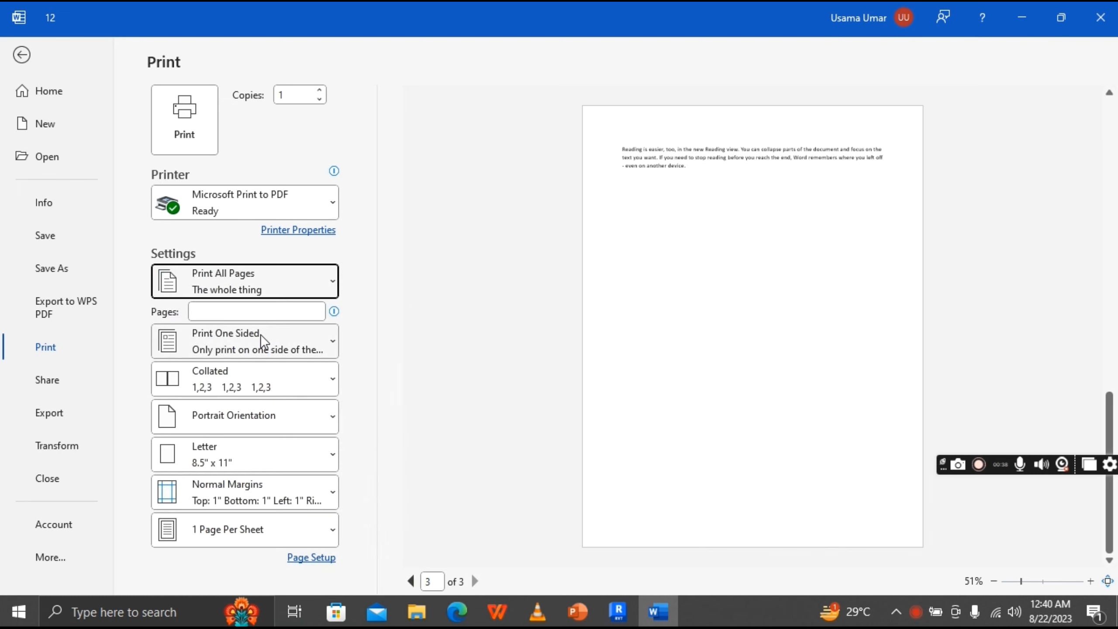
pyautogui.click(296, 295)
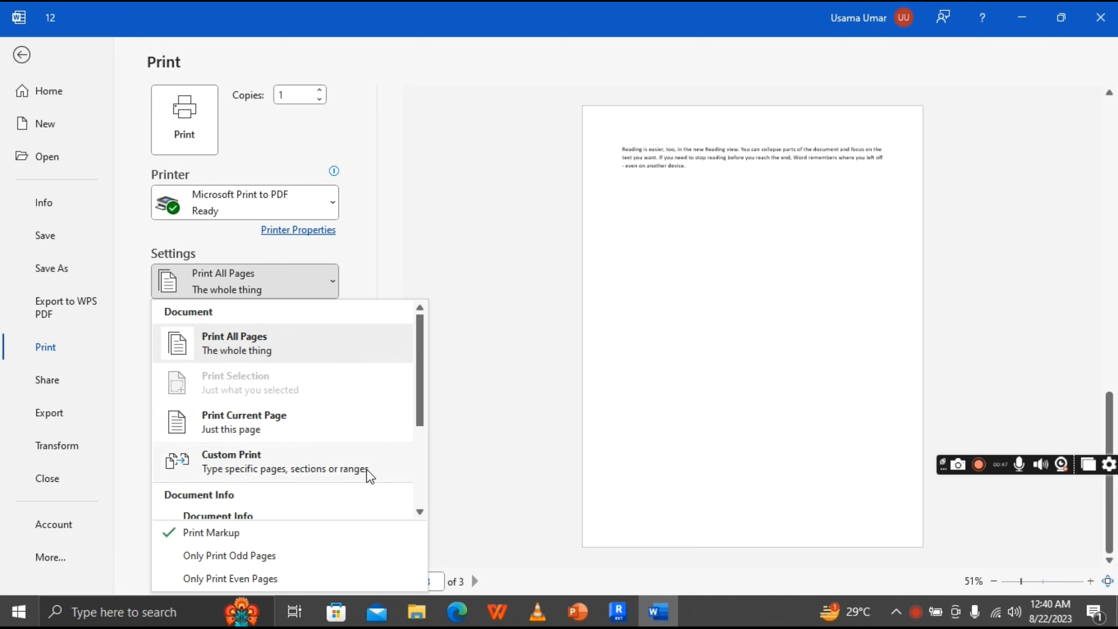
pyautogui.click(404, 464)
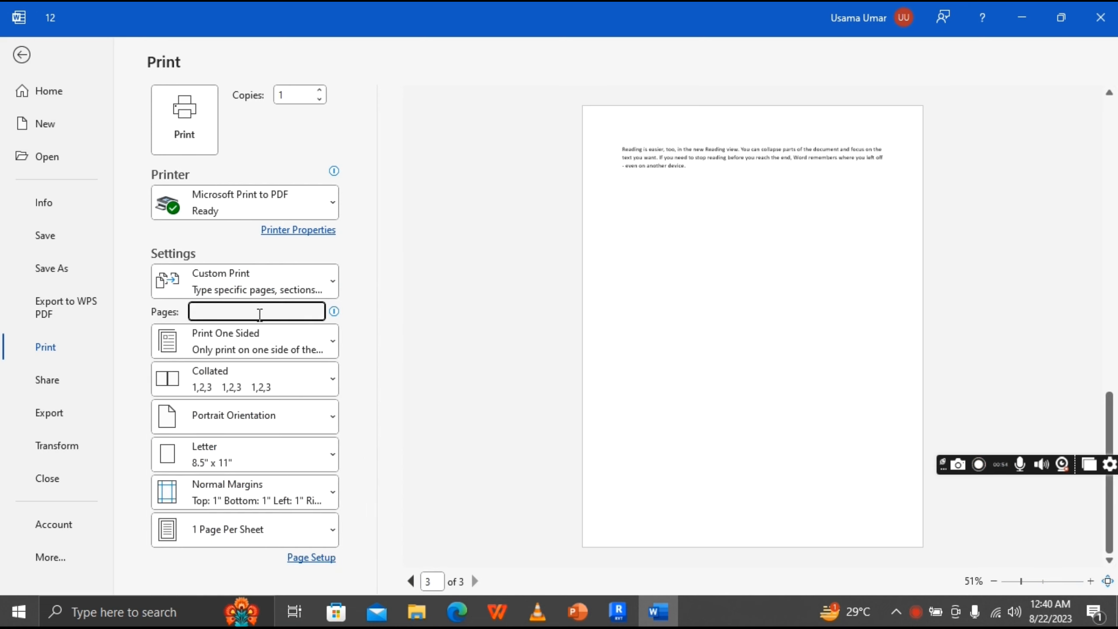
pyautogui.write('1-2')
pyautogui.press('Return')
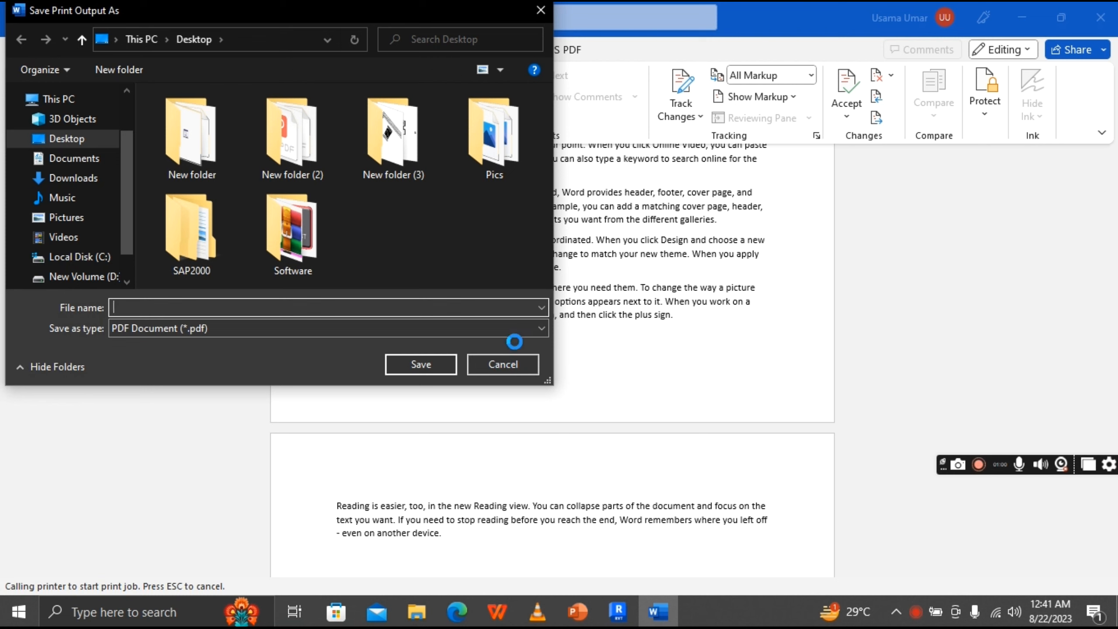
pyautogui.click(541, 10)
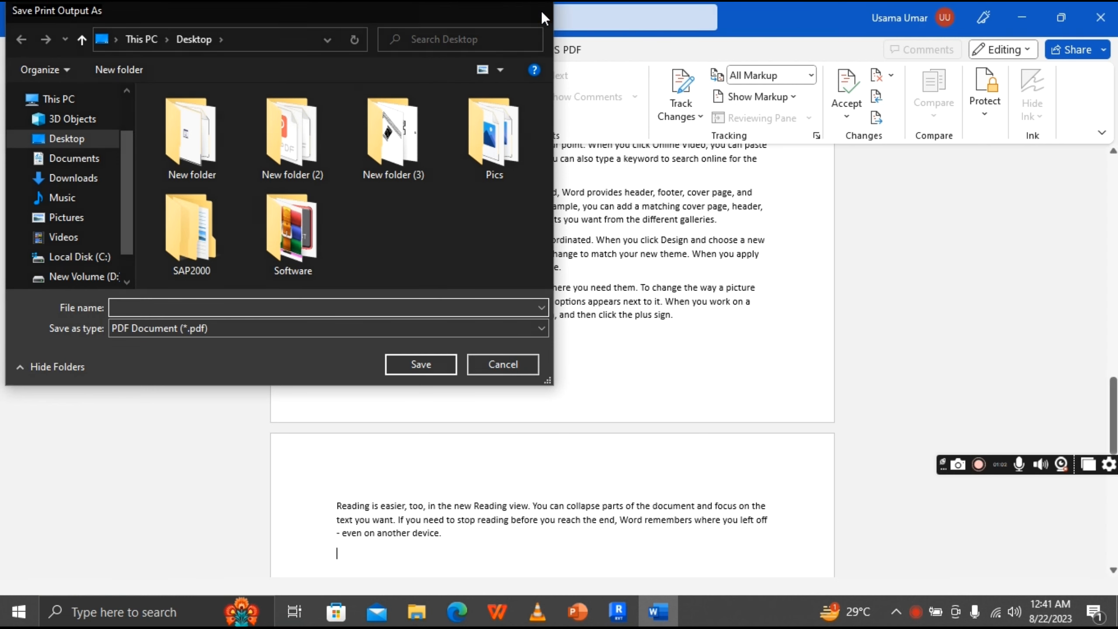
# Return to the print settings and review the one-sided, collation and orientation options, keeping Portrait Orientation.
pyautogui.click(24, 49)
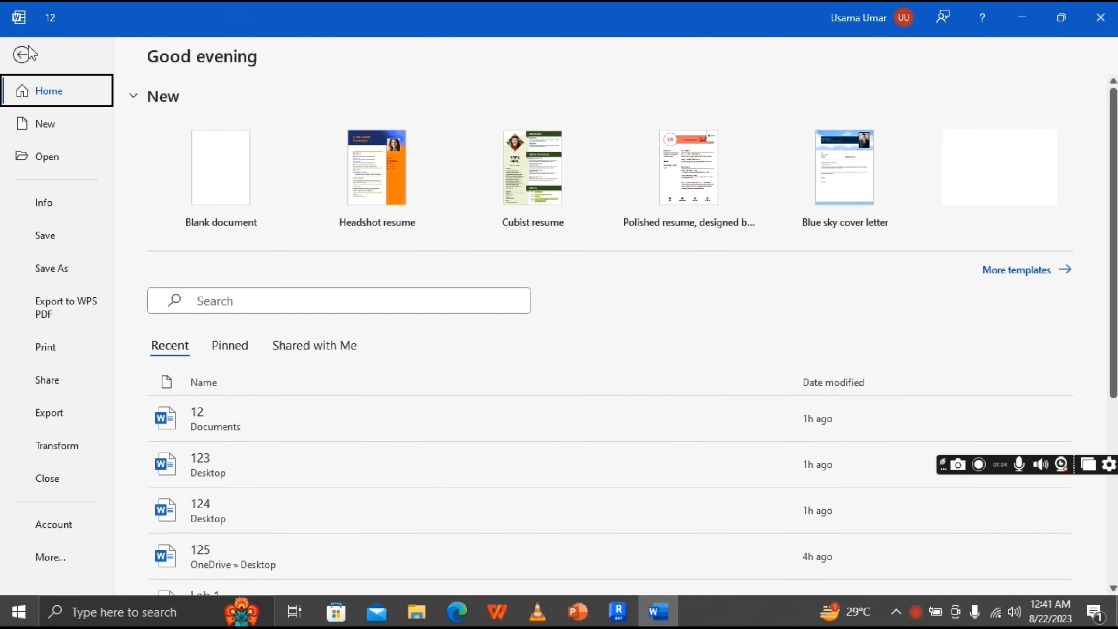
pyautogui.click(47, 348)
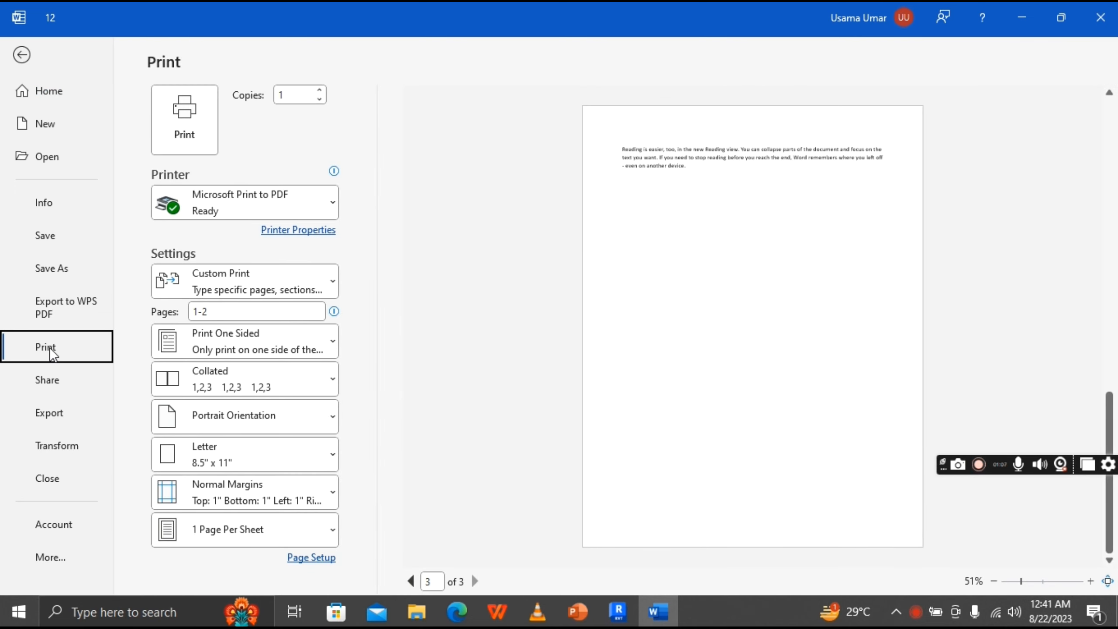
pyautogui.click(329, 355)
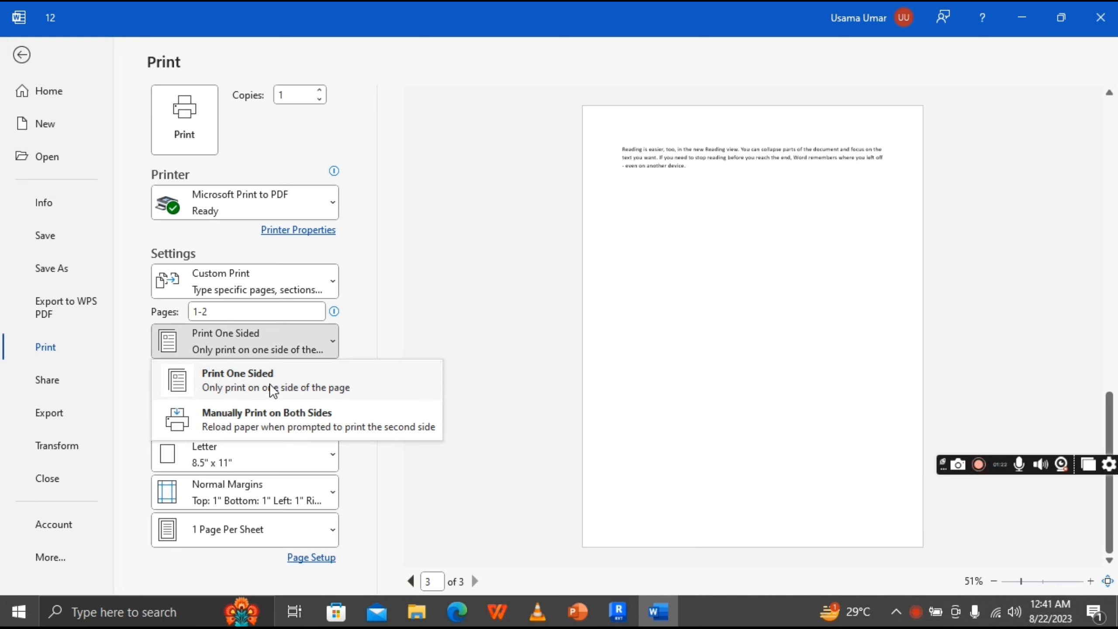
pyautogui.click(282, 352)
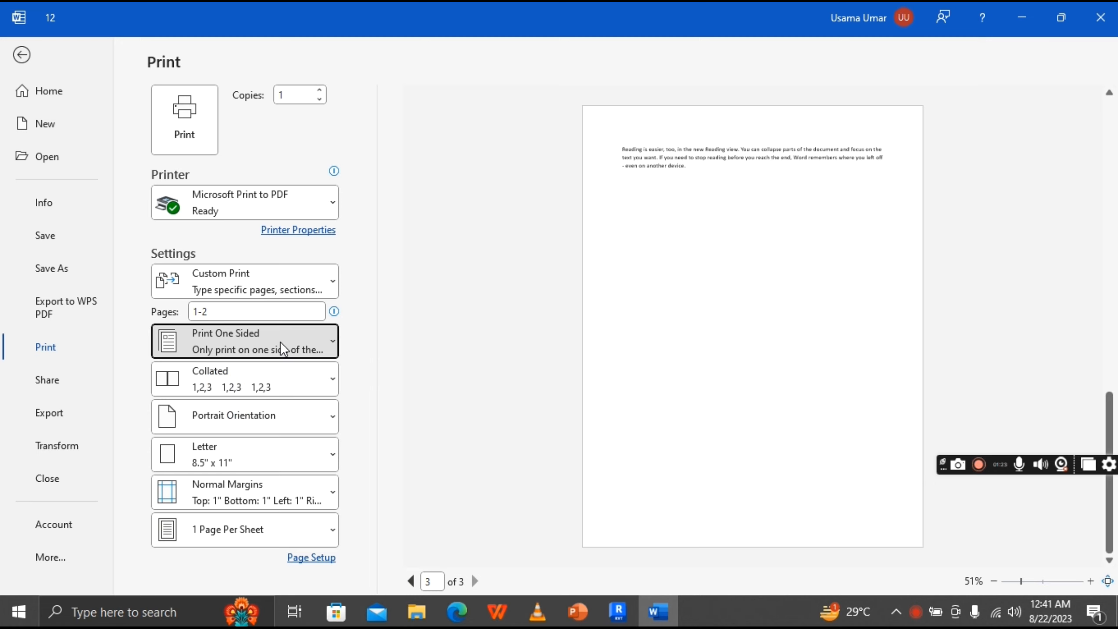
pyautogui.click(328, 390)
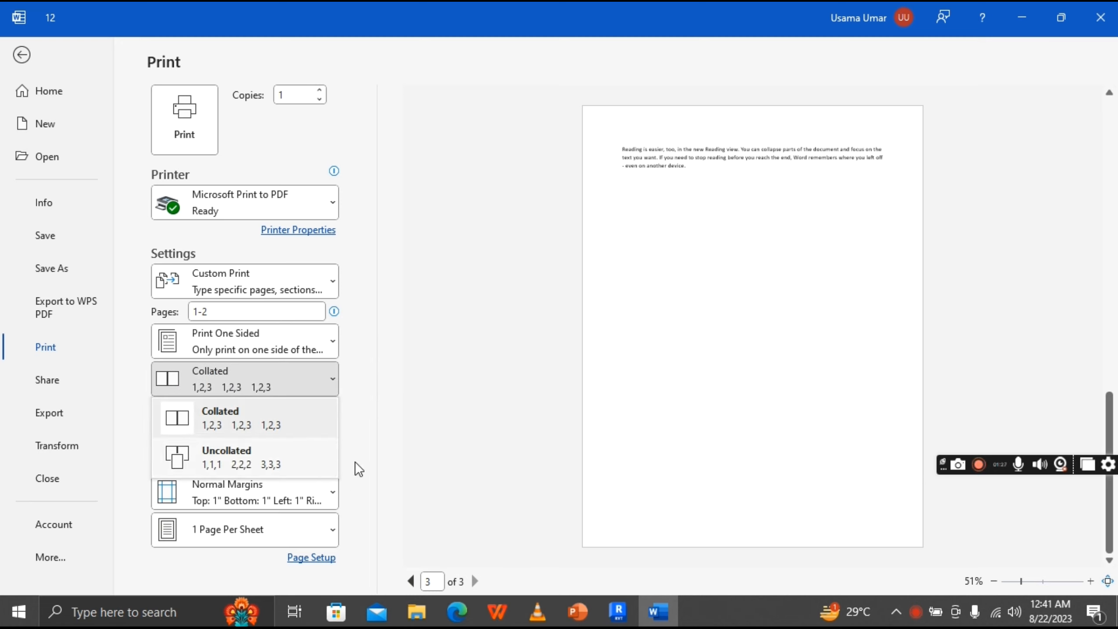
pyautogui.click(310, 388)
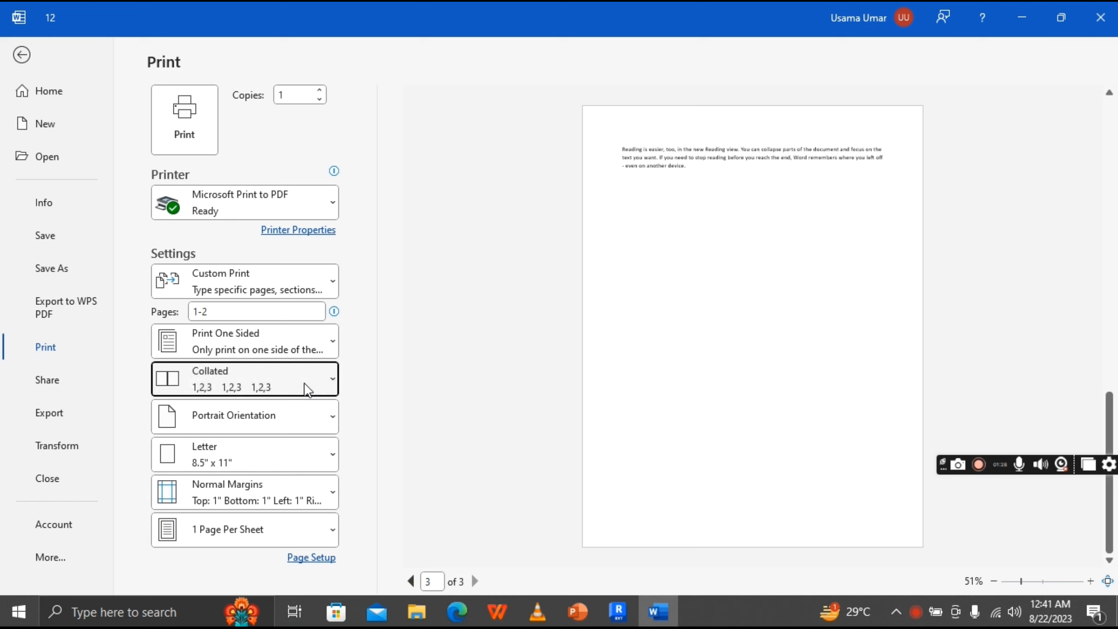
pyautogui.click(334, 422)
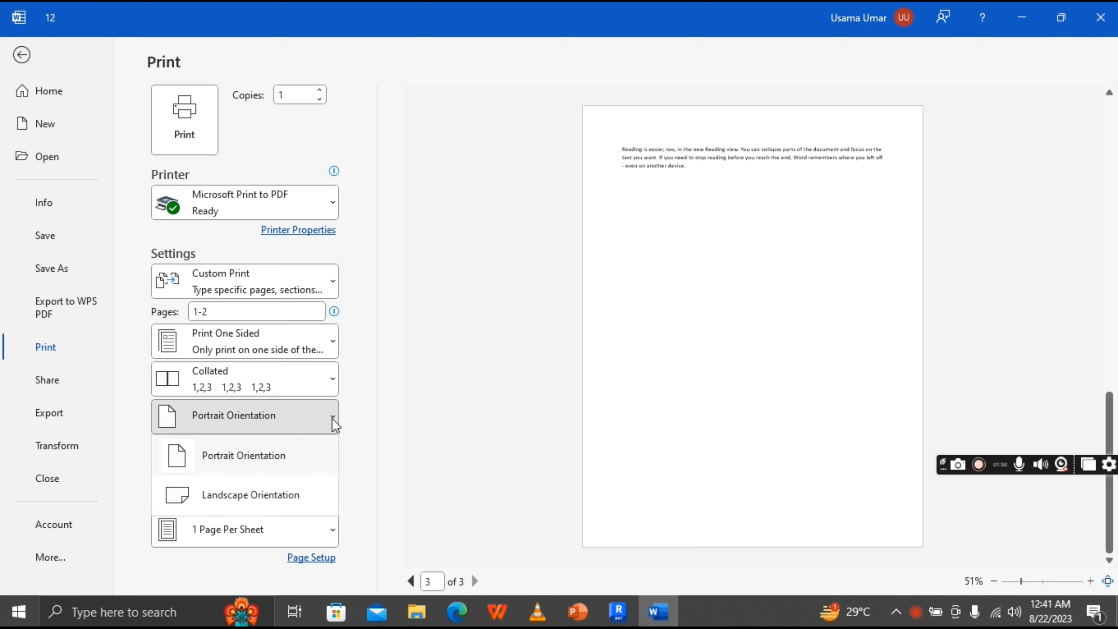
pyautogui.click(280, 449)
# Review the available paper sizes, margin presets and pages-per-sheet options in the print settings.
pyautogui.click(324, 454)
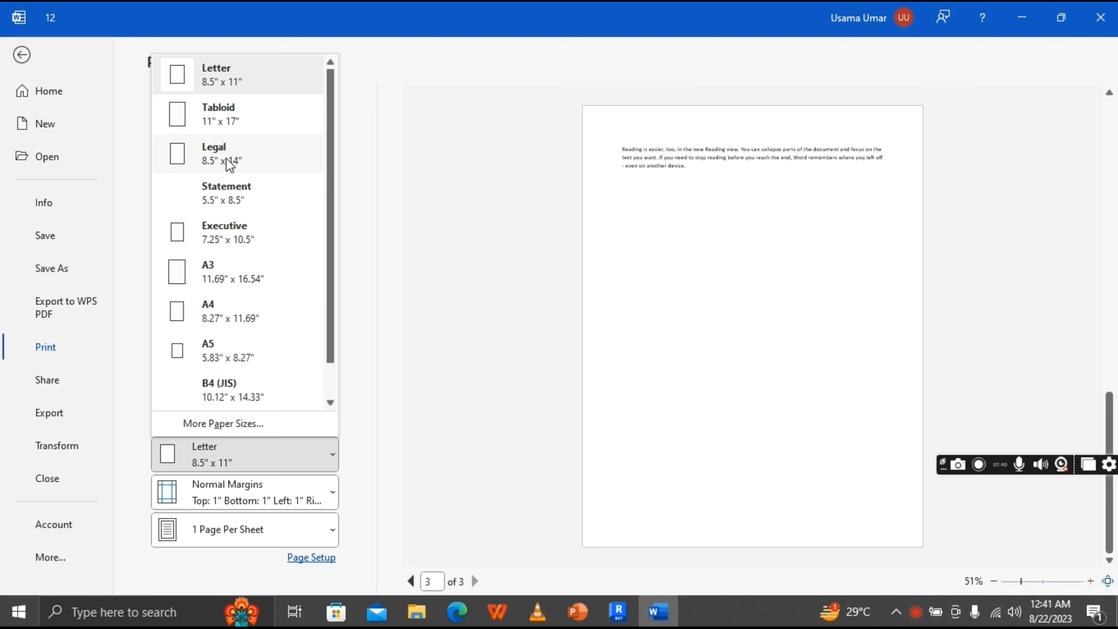
pyautogui.click(326, 454)
pyautogui.click(328, 498)
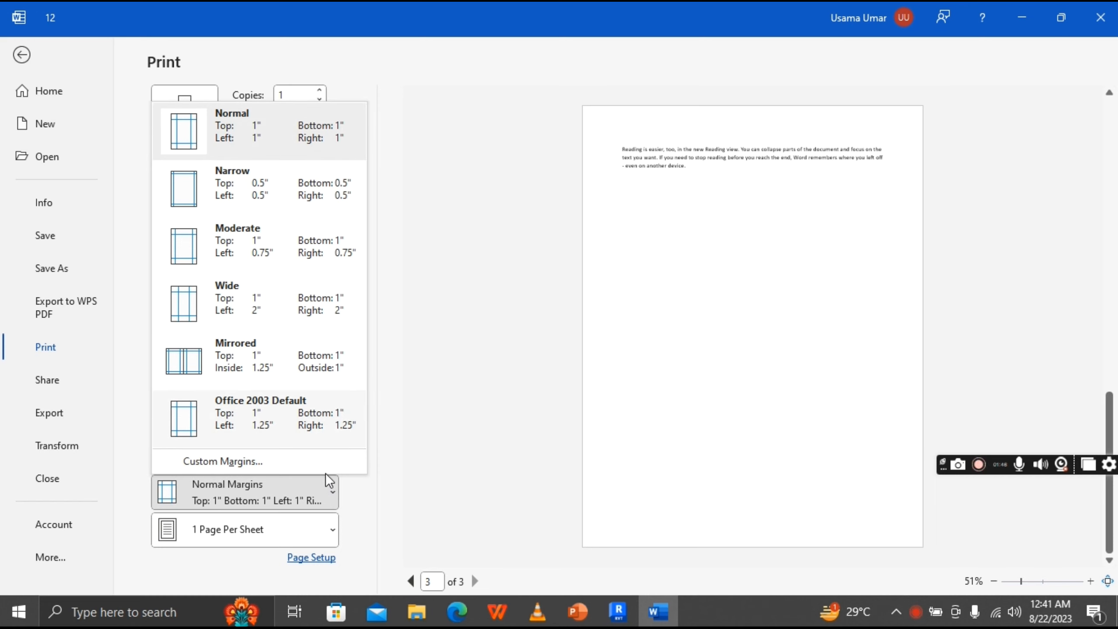
pyautogui.click(326, 490)
pyautogui.click(314, 536)
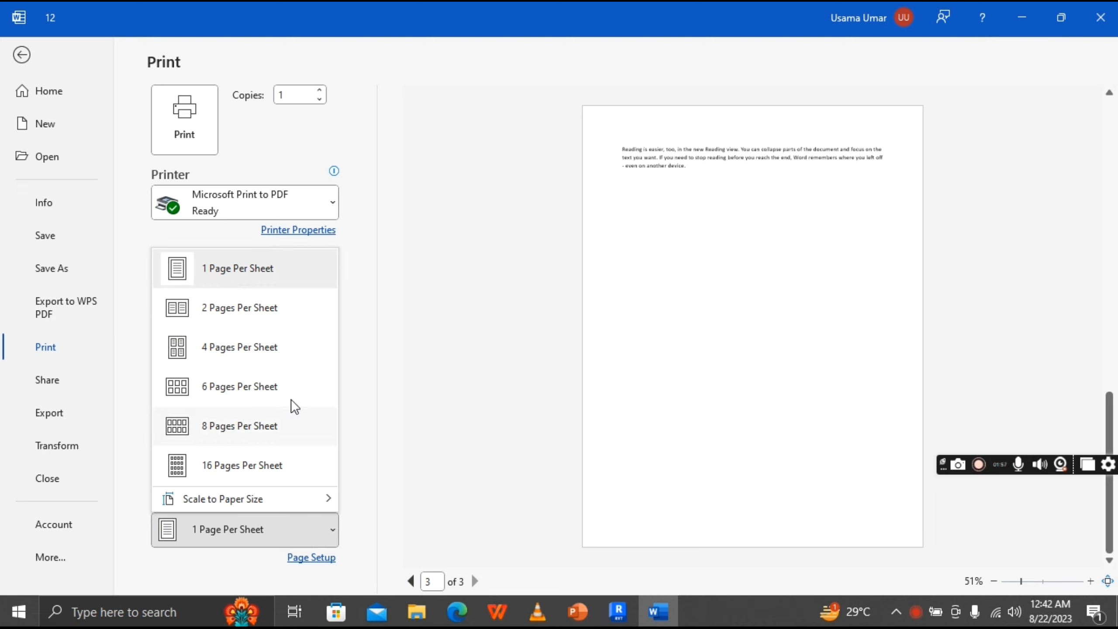
pyautogui.click(318, 529)
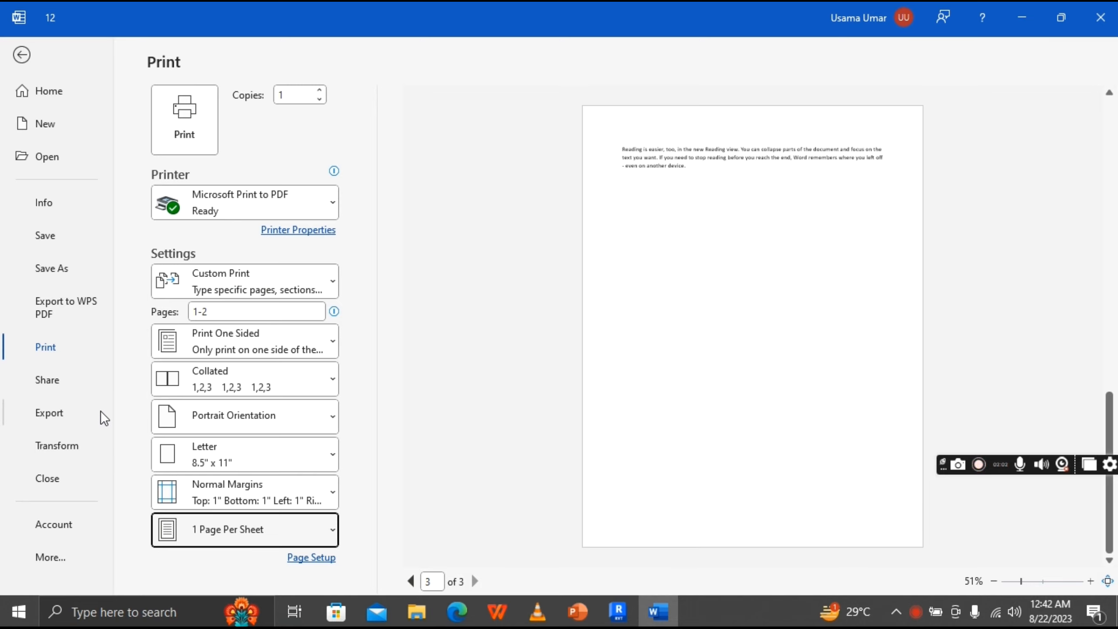
# View the document's sharing options, dismiss them, and view the export options.
pyautogui.click(51, 382)
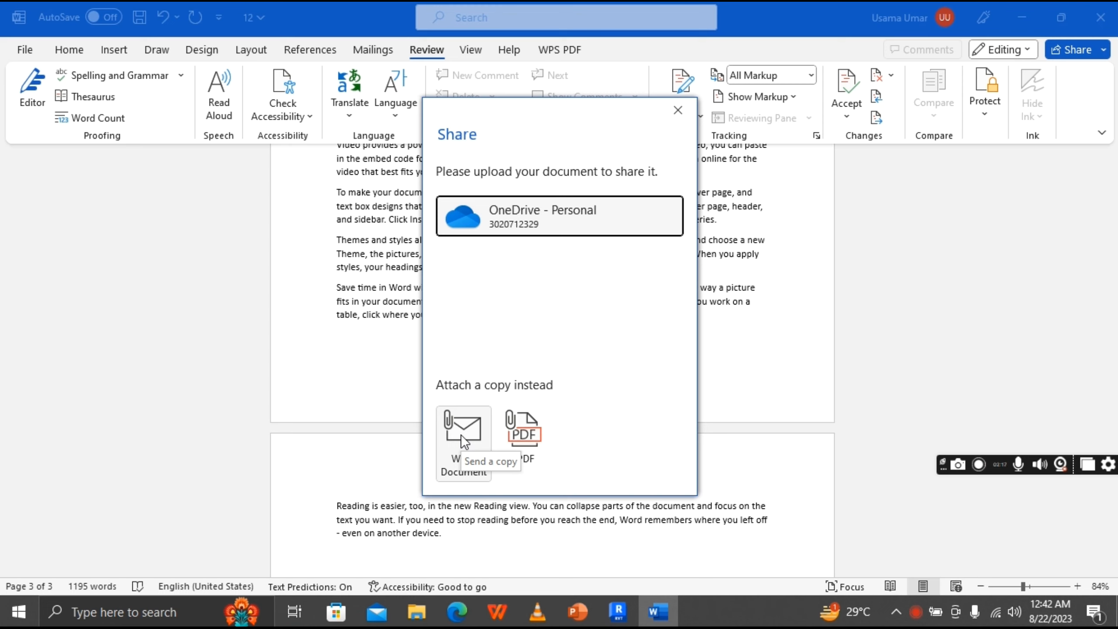
pyautogui.click(676, 110)
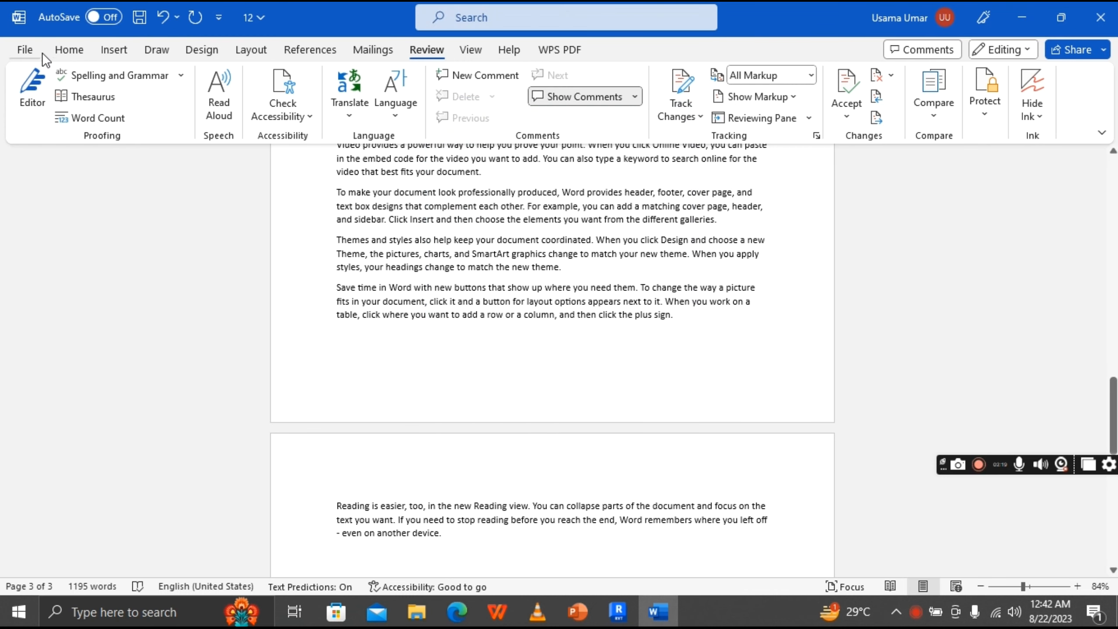
pyautogui.click(30, 48)
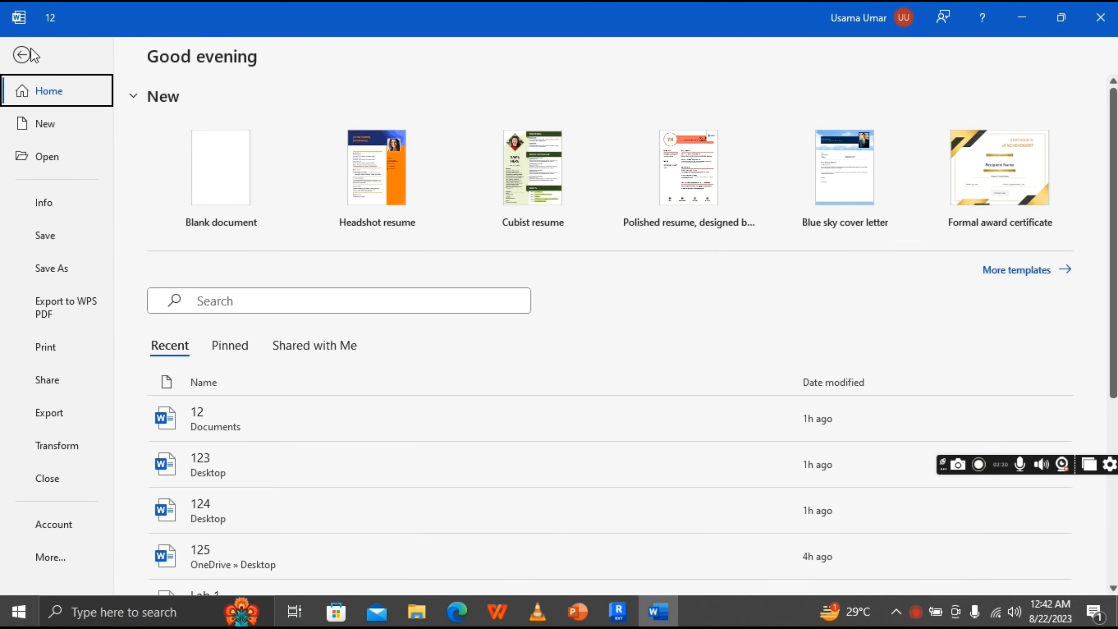
pyautogui.click(58, 415)
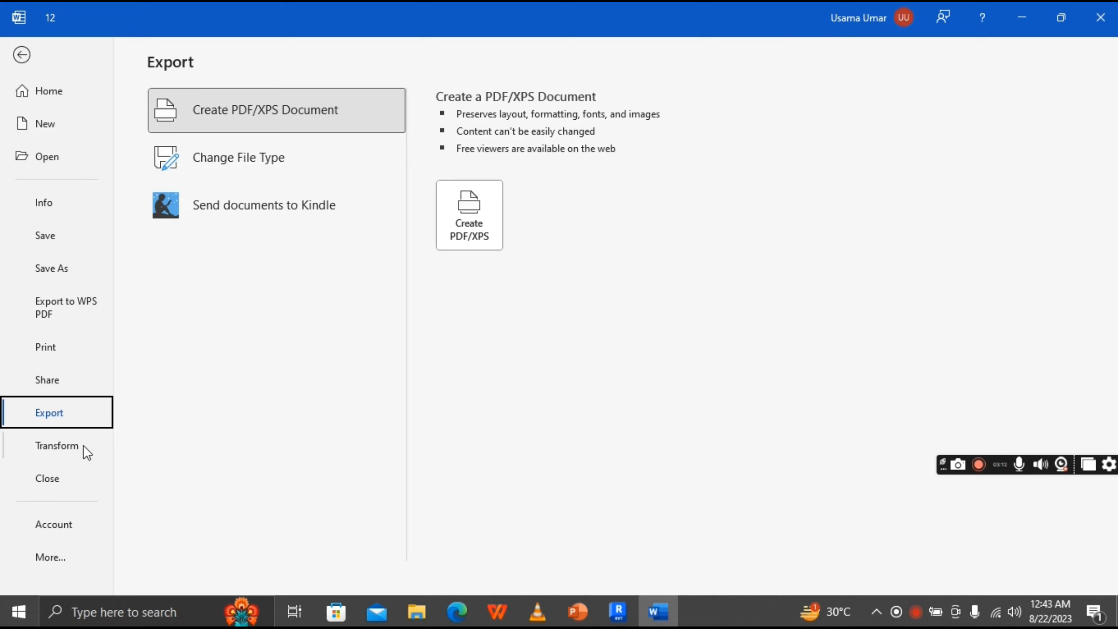
# Try to transform the document into a Microsoft Sway web page using the personal account, and close the Transform to Web Page pane.
pyautogui.click(71, 444)
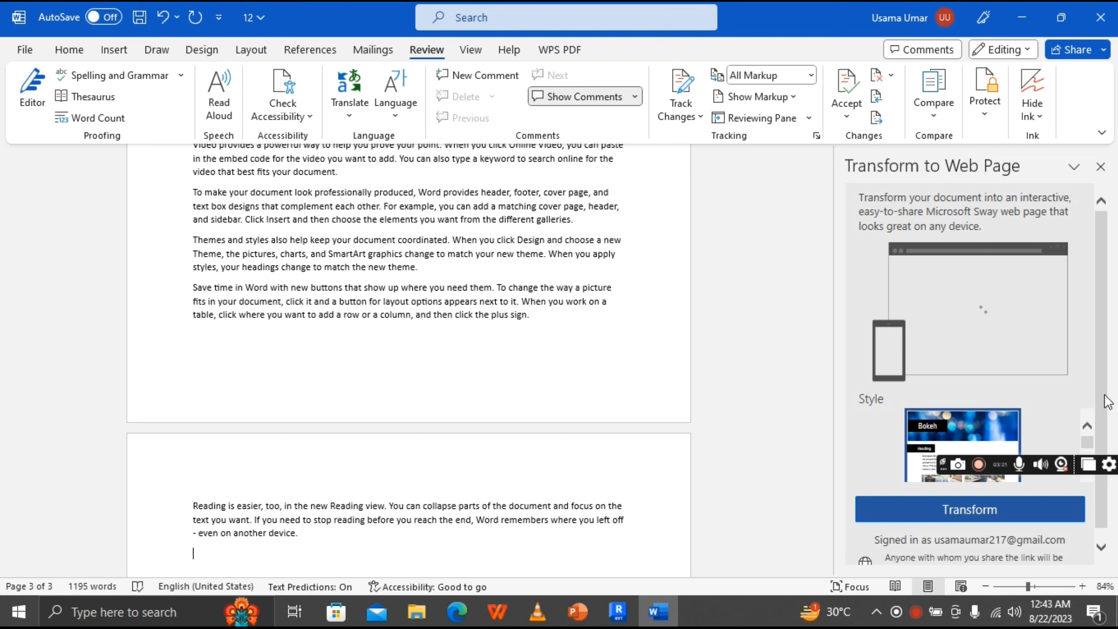
pyautogui.scroll(-1, 1101, 396)
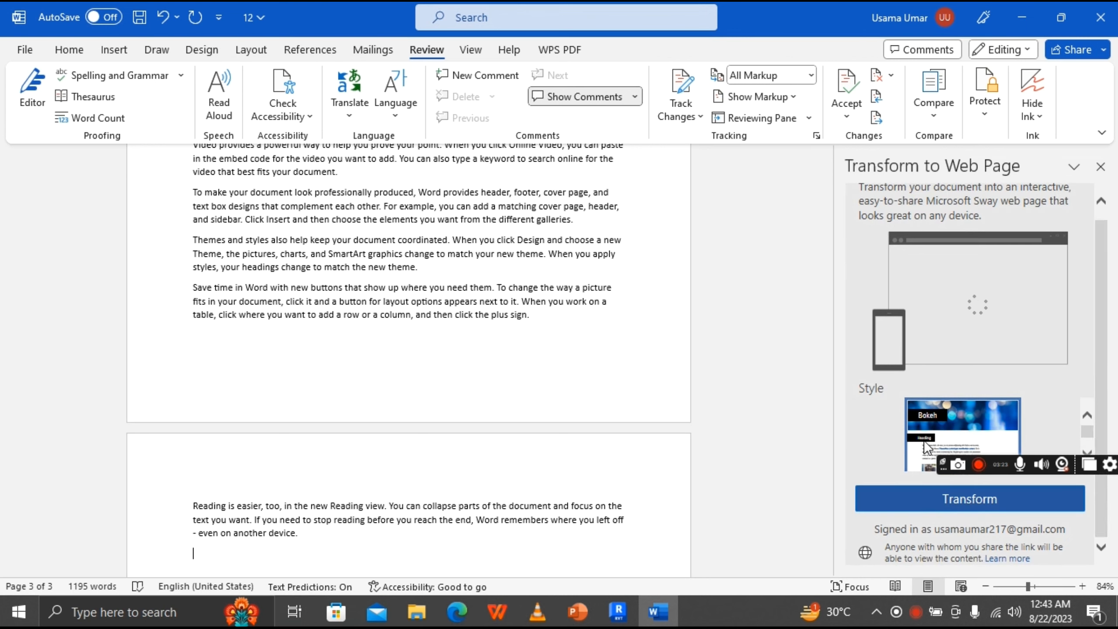
pyautogui.click(908, 497)
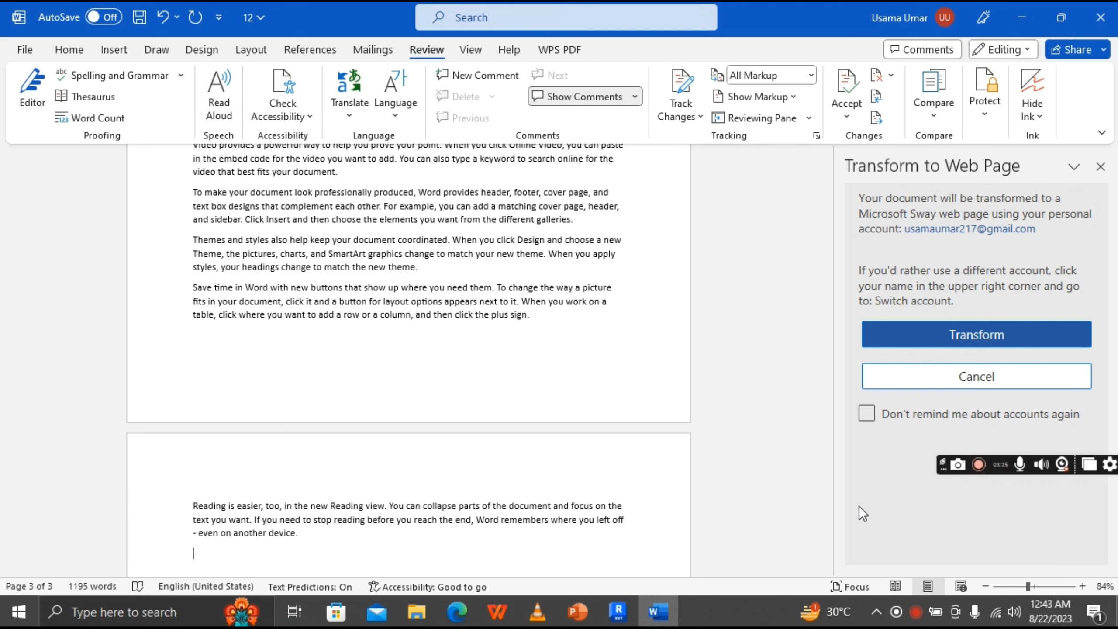
pyautogui.click(905, 342)
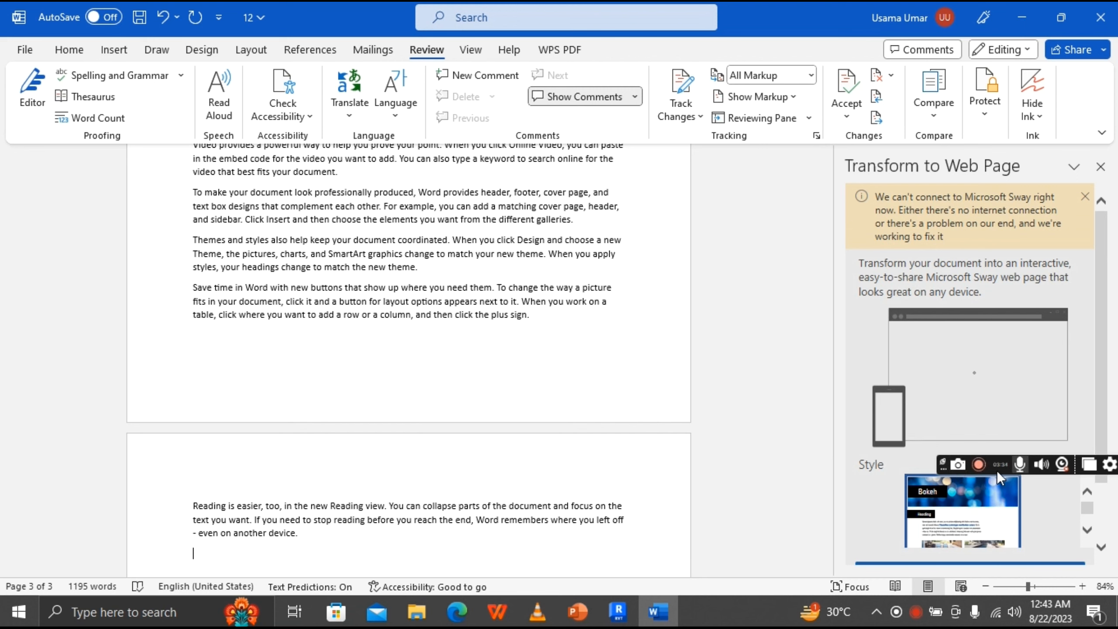
pyautogui.click(1087, 197)
pyautogui.click(1102, 167)
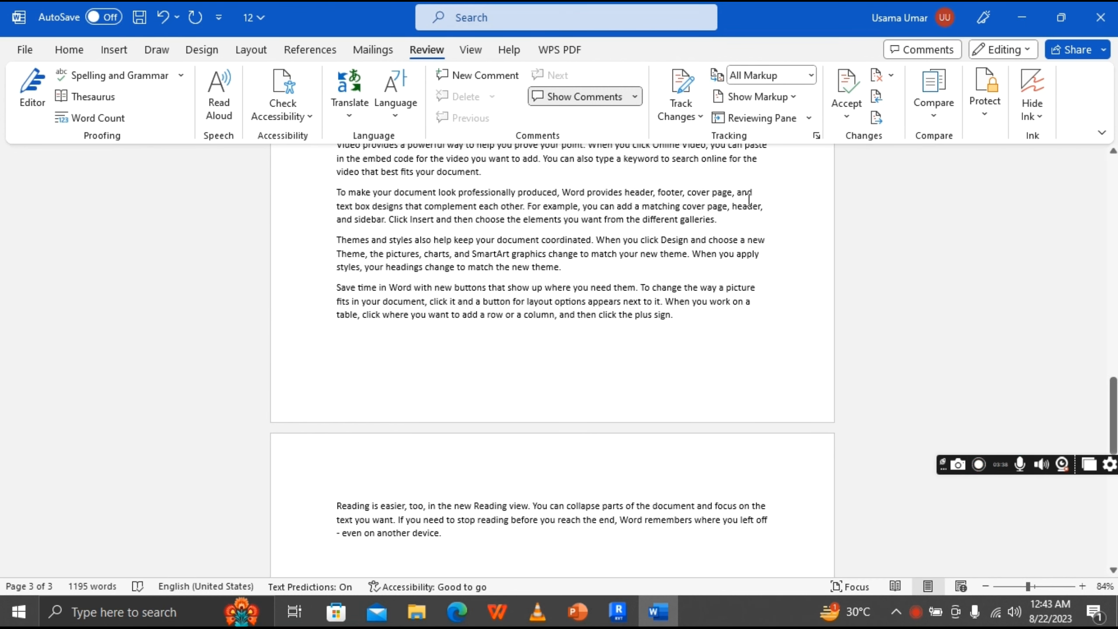
# Close document 12 without saving its changes.
pyautogui.click(25, 50)
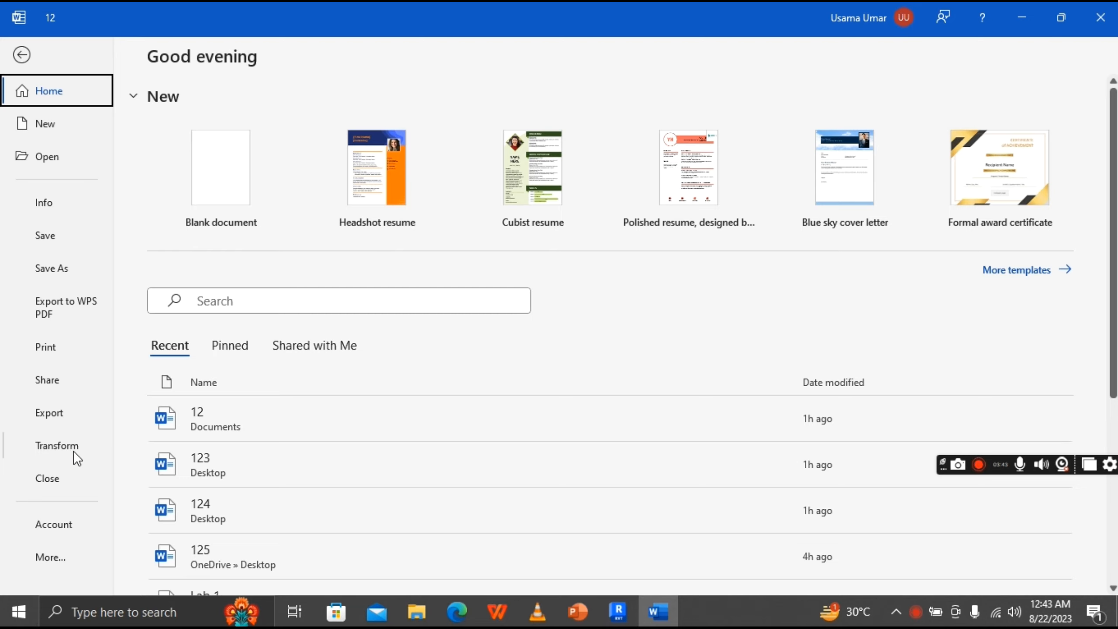
pyautogui.click(55, 476)
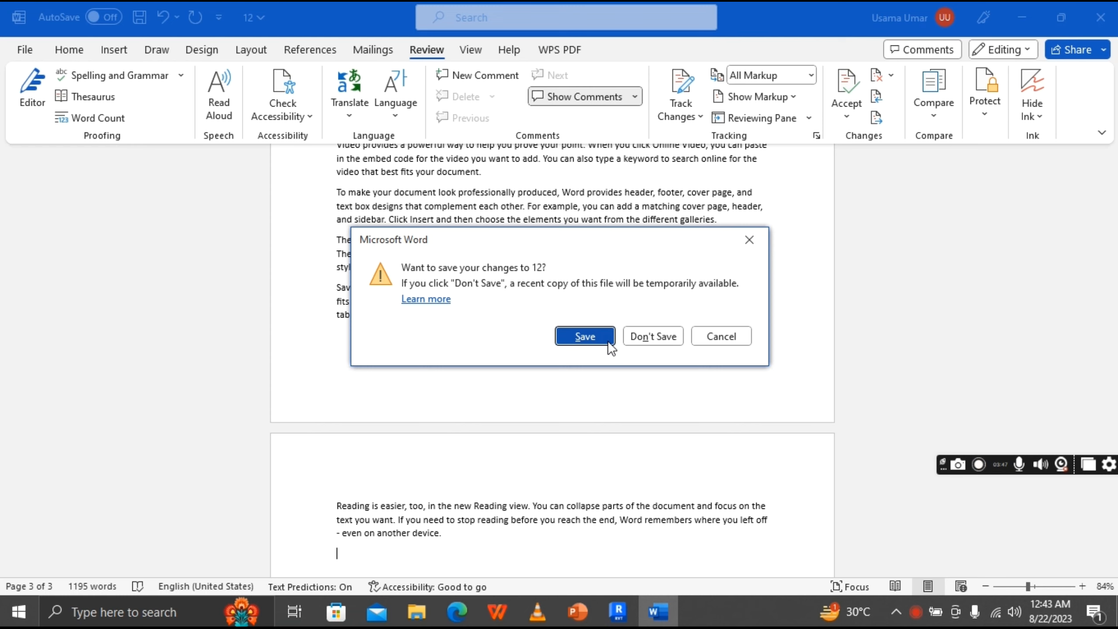
pyautogui.click(673, 343)
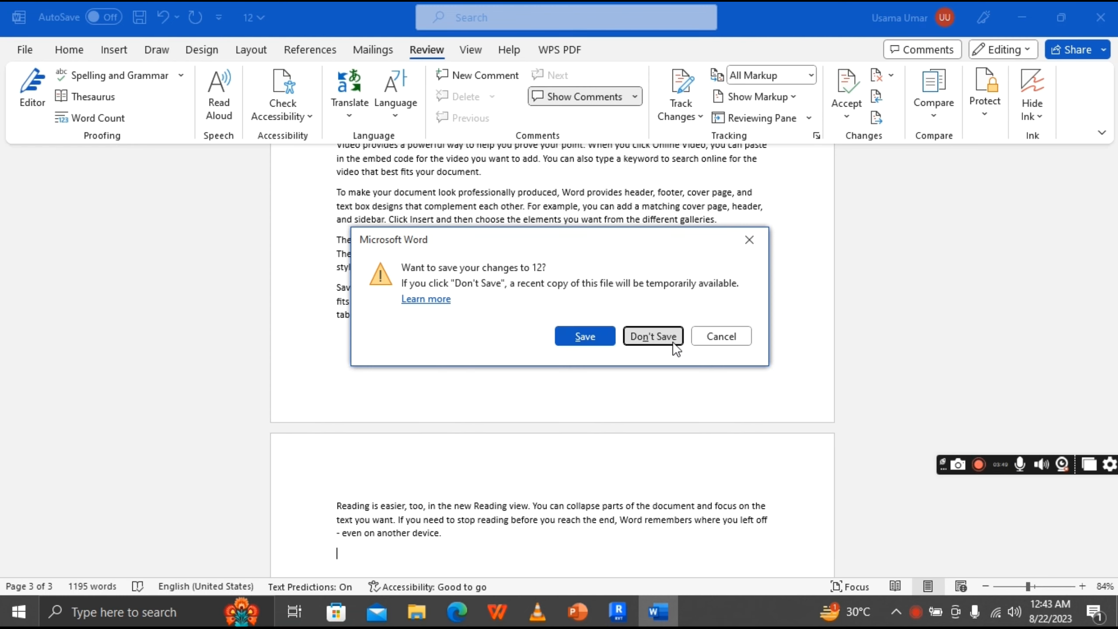